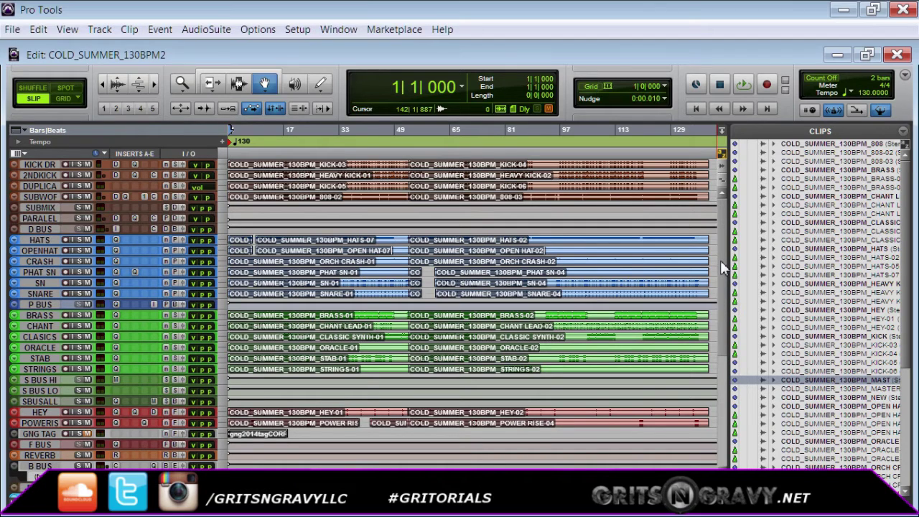
- Look through the session's whole track list, from the kick tracks through the buses to the reference and voice tracks
left_click_drag(724, 268, 731, 384)
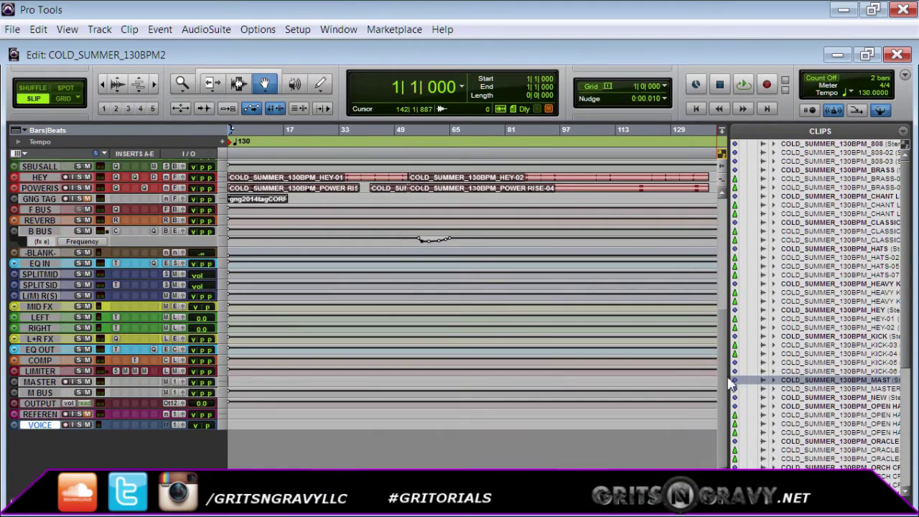
left_click_drag(729, 379, 764, 140)
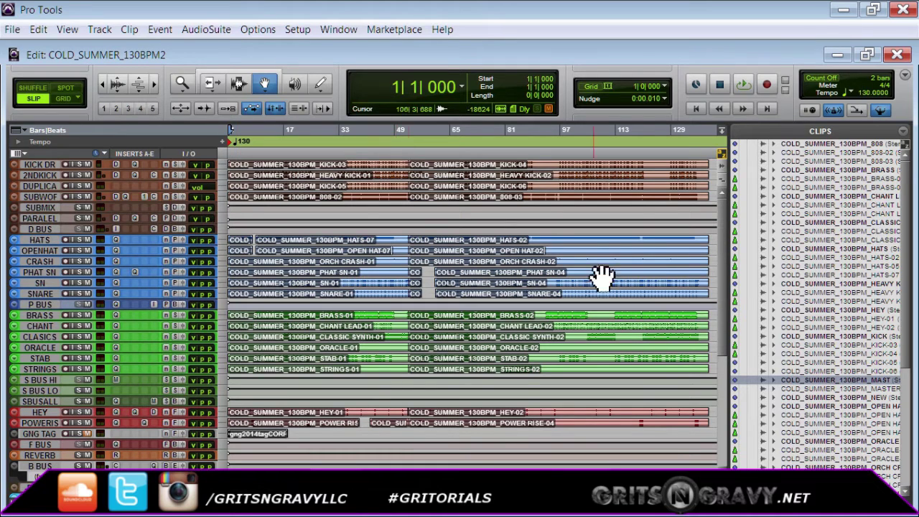
mouse_move(725, 279)
left_mouse_down()
mouse_move(724, 351)
mouse_move(723, 281)
left_mouse_up()
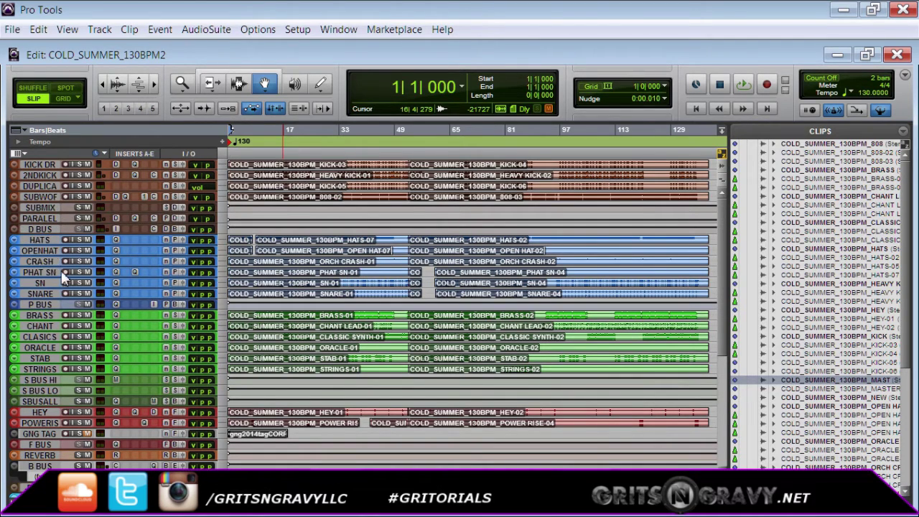
scroll(41, 299, "down", 2)
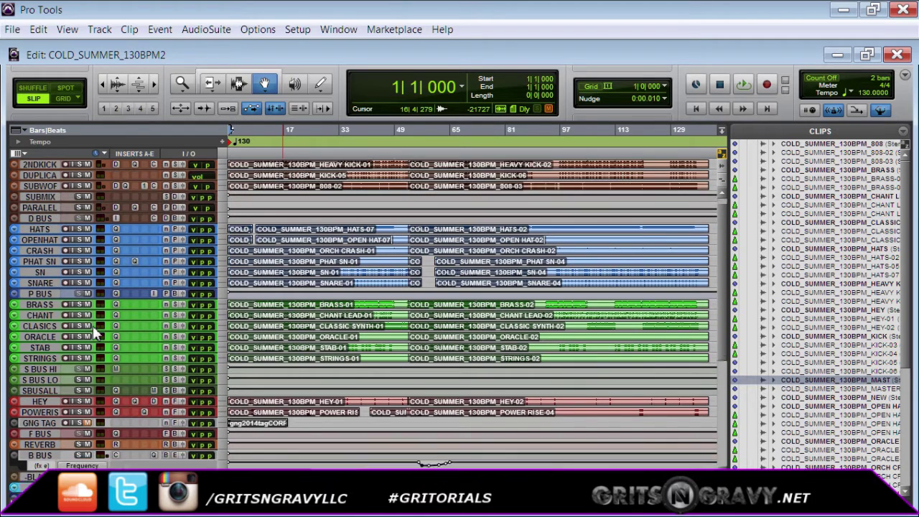
scroll(45, 313, "down", 5)
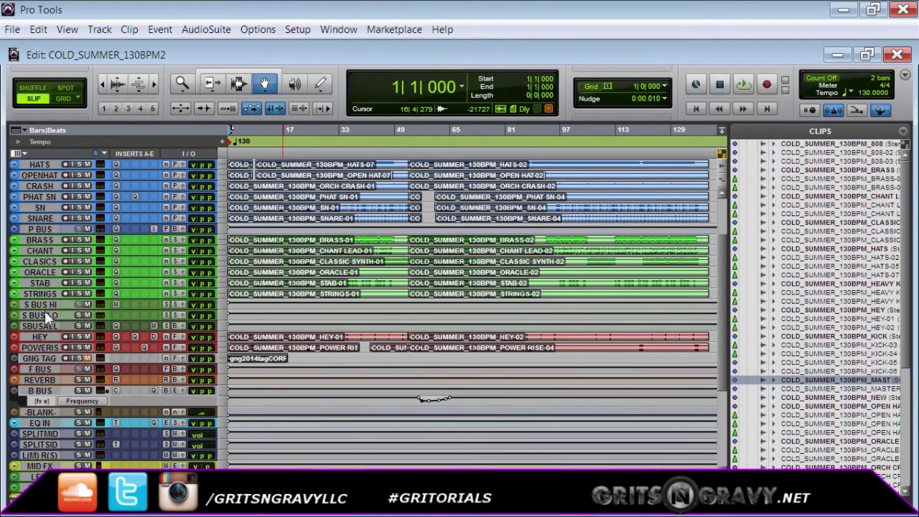
scroll(55, 301, "down", 4)
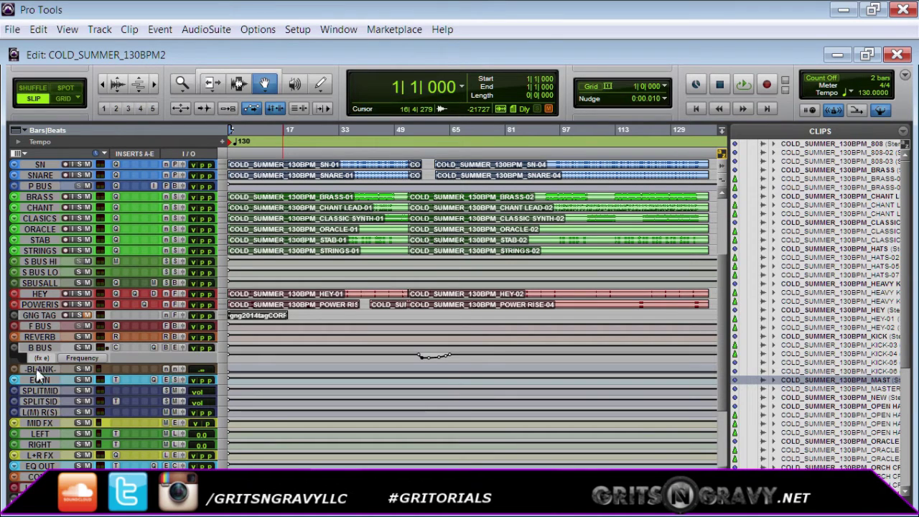
scroll(40, 377, "down", 5)
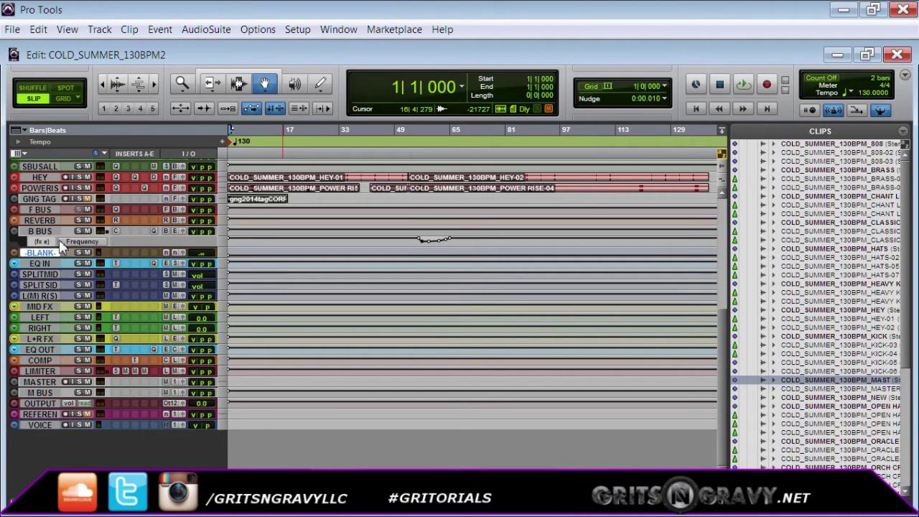
scroll(113, 371, "up", 8)
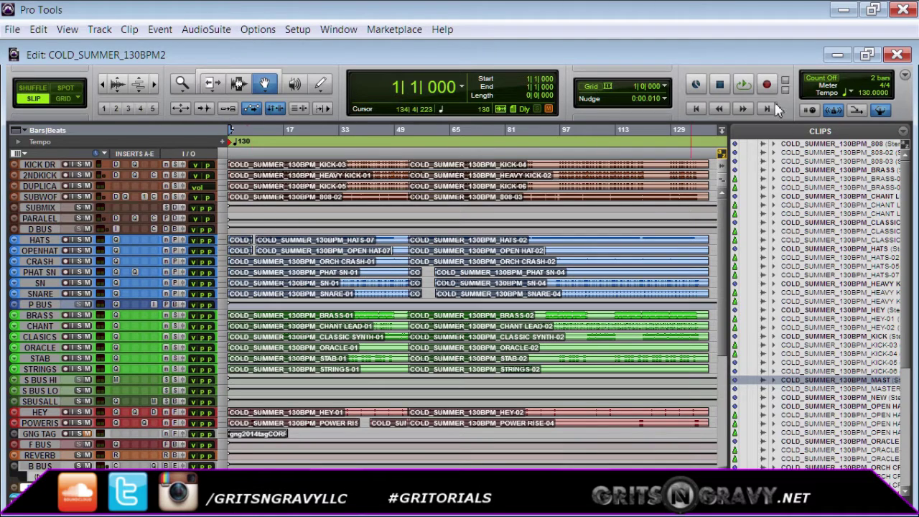
- Start playback from bar 1 and enlarge the height of all tracks so their waveforms and controls show
left_click(747, 85)
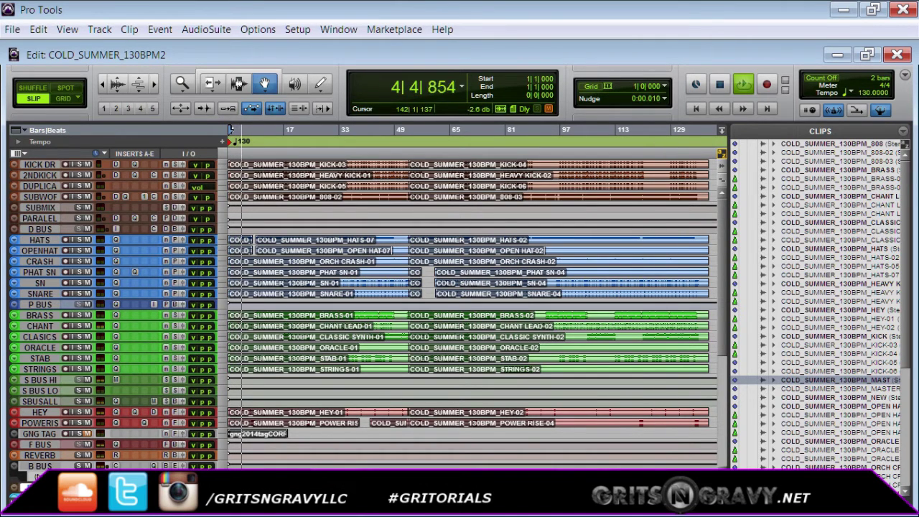
key("alt+super+Up")
key("alt+super+Up")
key("alt+super+Up")
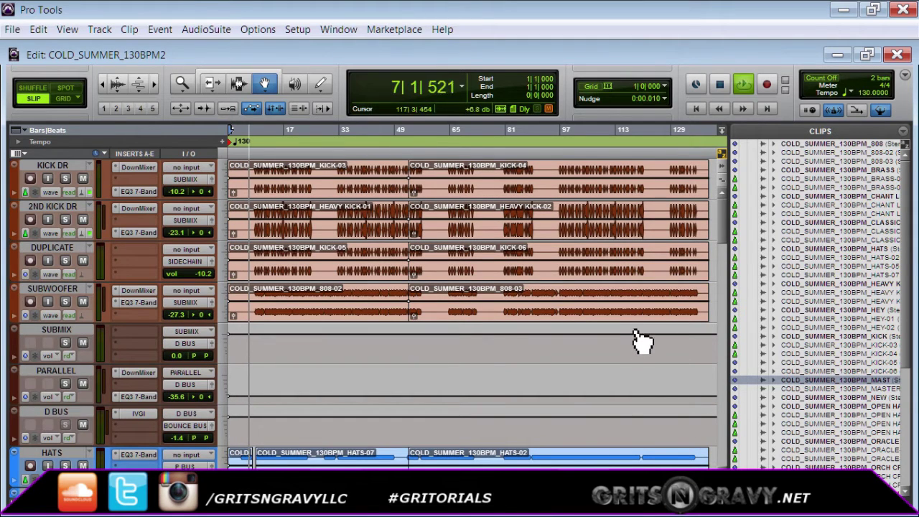
- Examine the drum, snare, synth and effects tracks and their waveforms during playback, and stop the transport
scroll(645, 329, "down", 1)
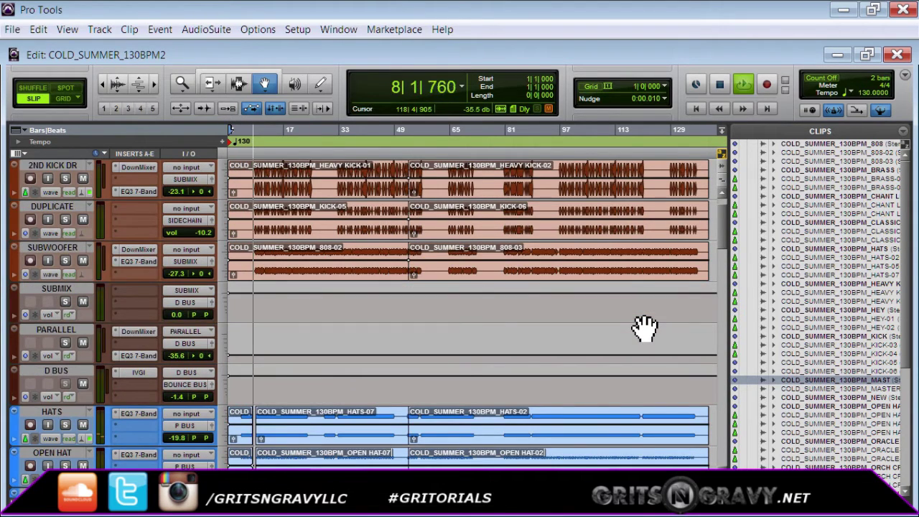
scroll(645, 328, "down", 2)
scroll(645, 329, "down", 8)
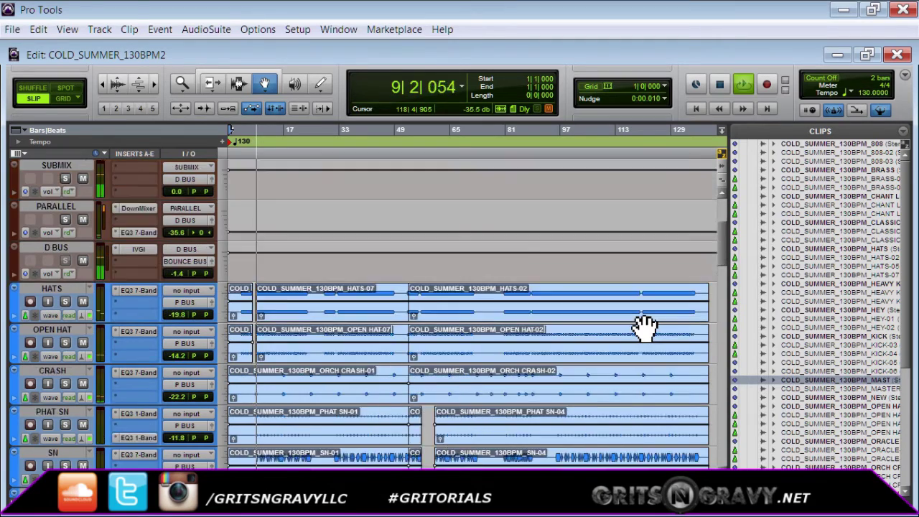
scroll(645, 328, "down", 3)
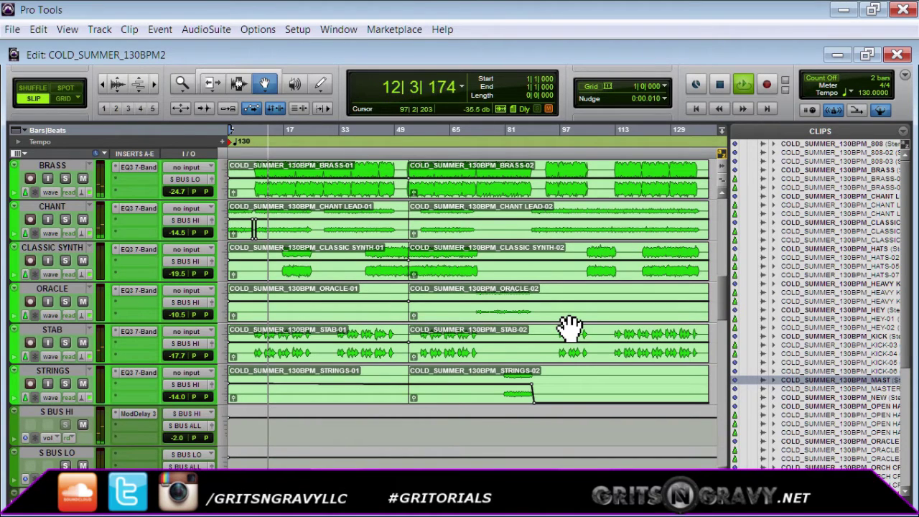
scroll(569, 326, "down", 3)
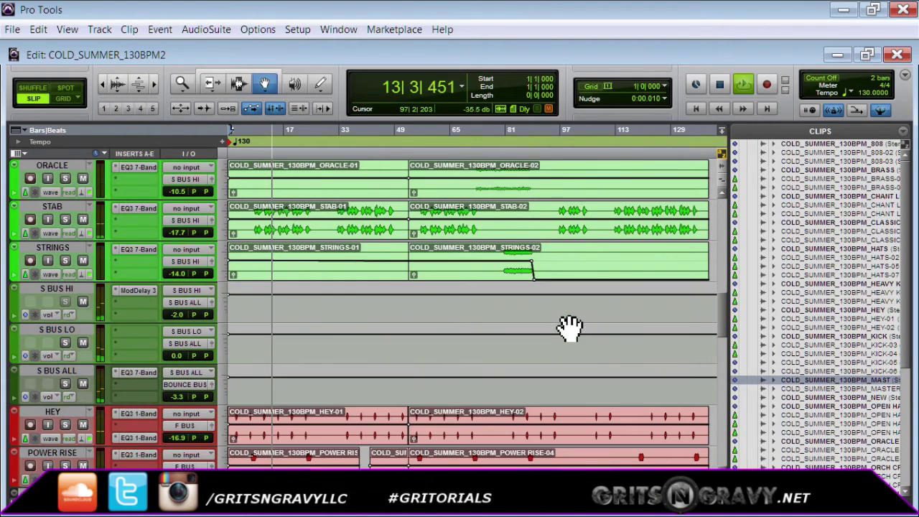
scroll(569, 326, "down", 3)
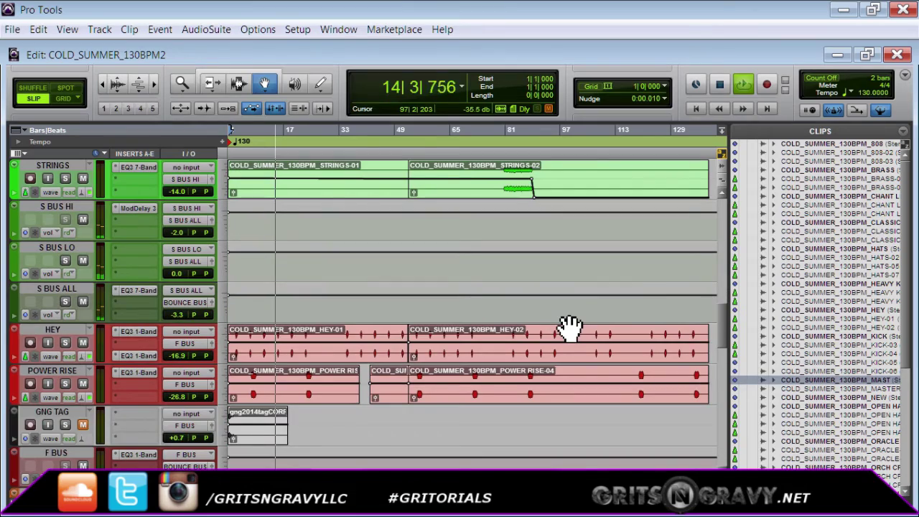
scroll(569, 327, "up", 9)
scroll(569, 327, "up", 5)
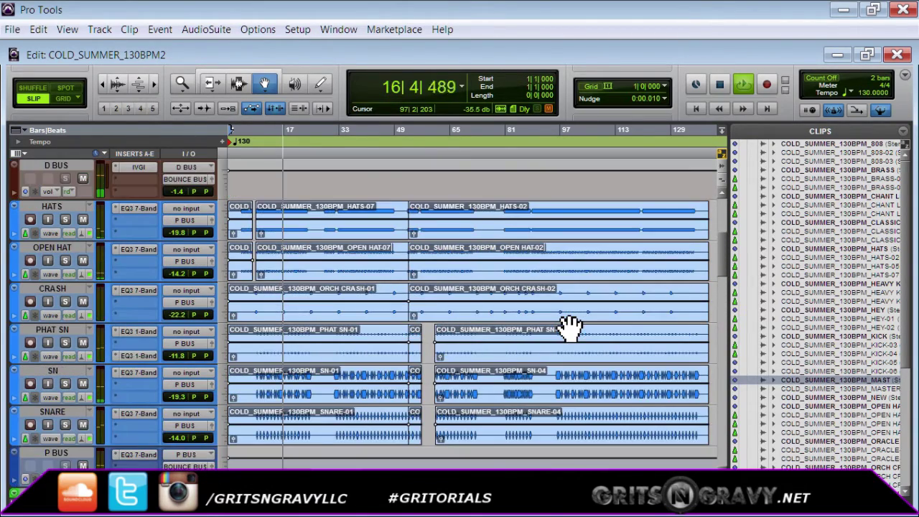
scroll(570, 327, "up", 3)
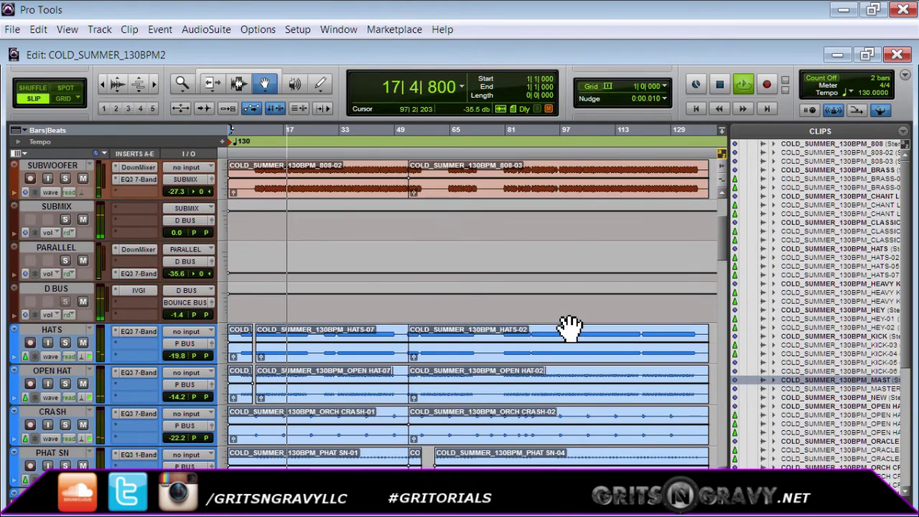
scroll(570, 327, "up", 3)
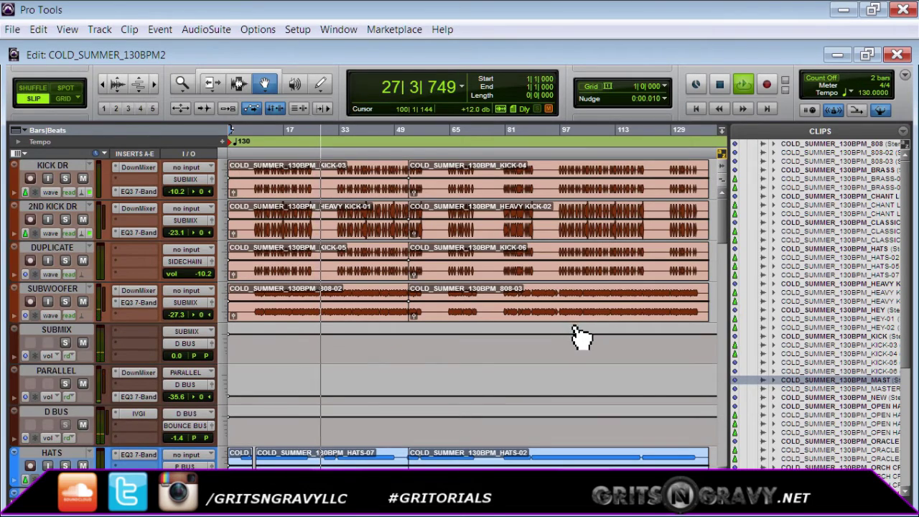
scroll(578, 332, "down", 10)
scroll(578, 338, "down", 4)
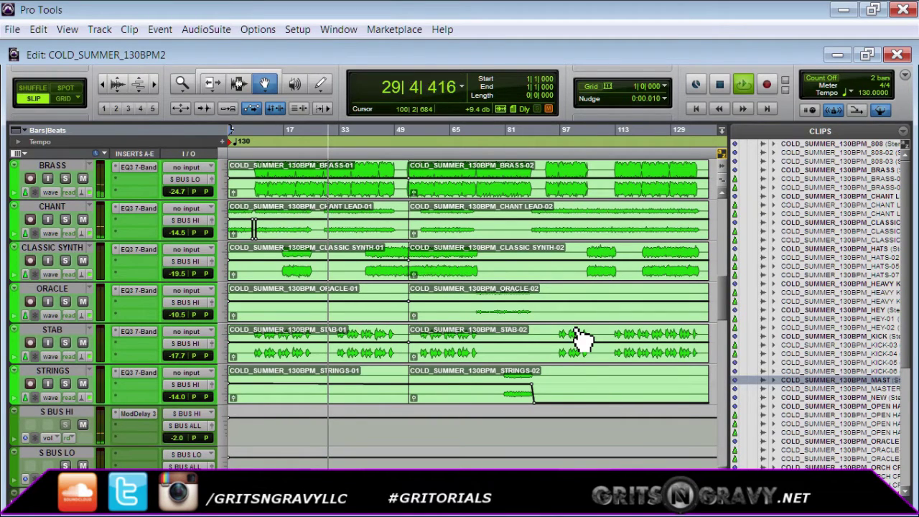
left_click(722, 87)
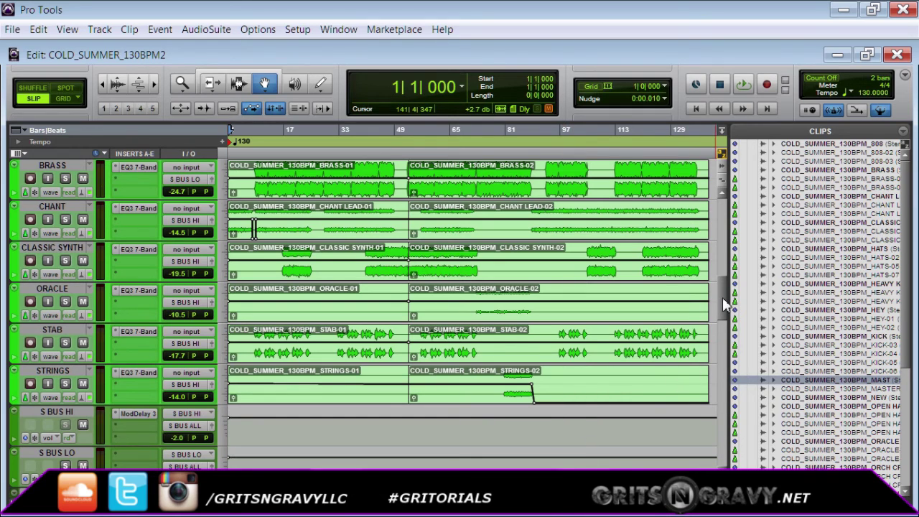
- Switch to the Mix window and show the inserts and sends of the drum channels
left_click_drag(723, 299, 765, 142)
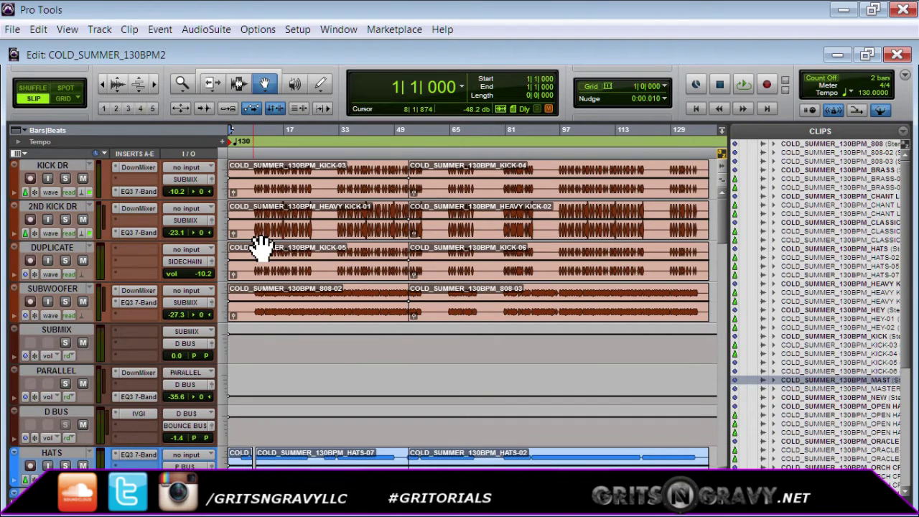
key("ctrl+equal")
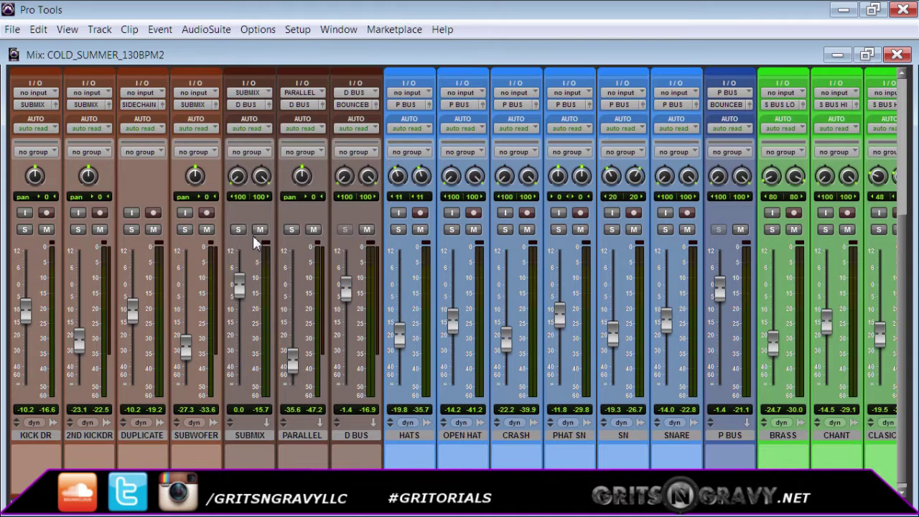
left_click_drag(331, 503, 309, 502)
scroll(77, 442, "up", 3)
scroll(77, 441, "down", 3)
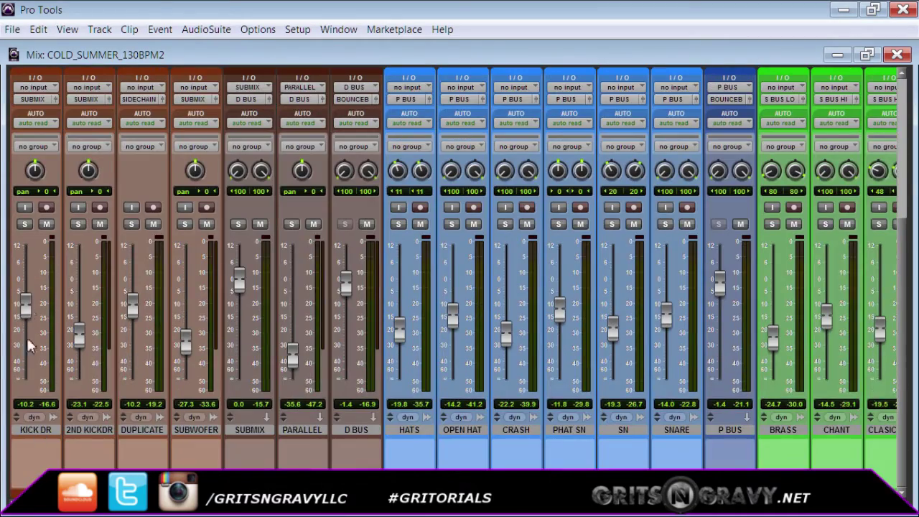
scroll(31, 411, "up", 3)
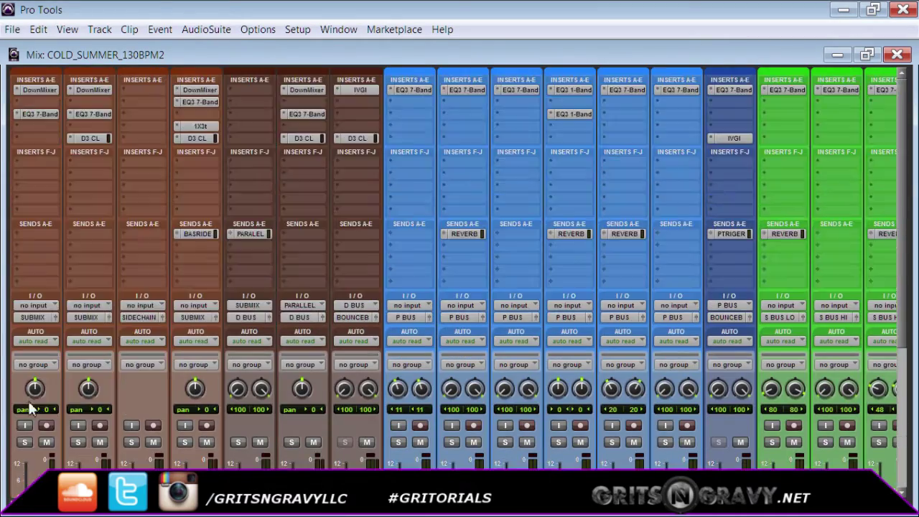
- Inspect the DownMixer and EQ3 7-Band settings on the KICK DR channel, closing each plug-in
left_click(42, 89)
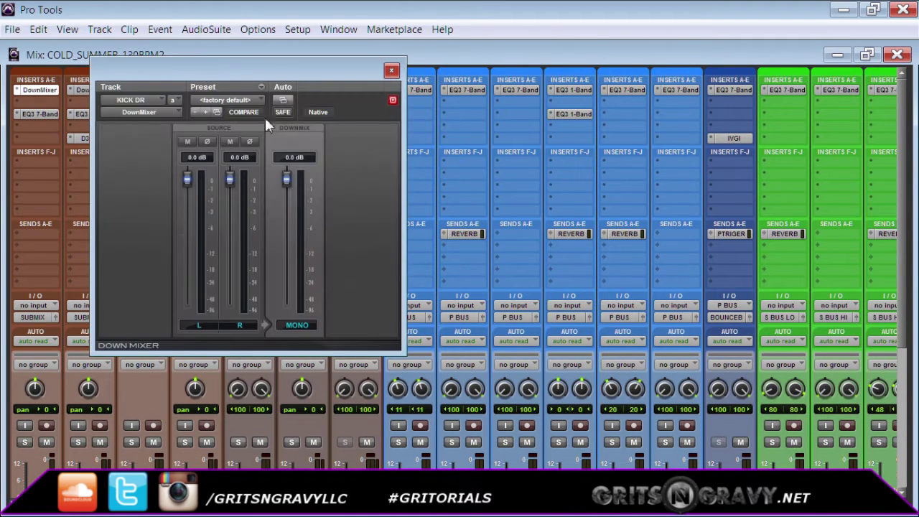
left_click(392, 72)
left_click(44, 115)
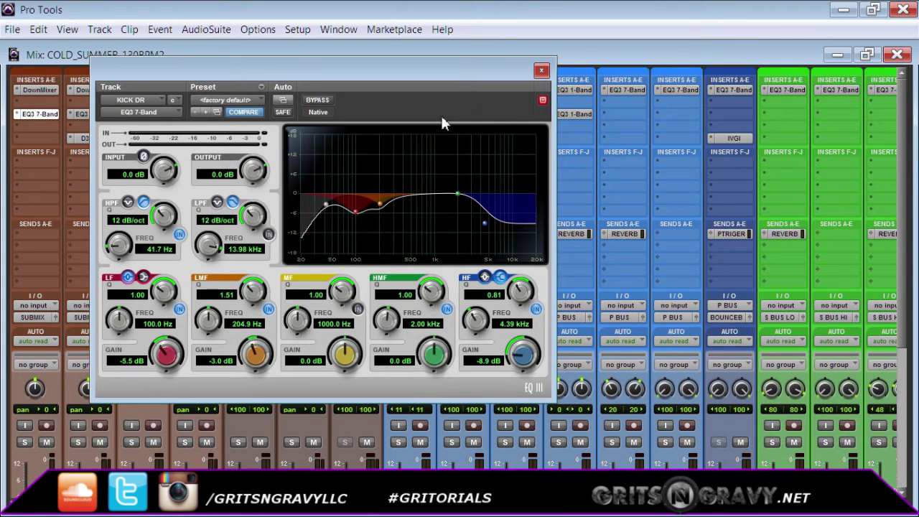
left_click(541, 70)
- Inspect the EQ3 7-Band and D3 CL compressor inserts on the 2ND KICK DR channel
scroll(98, 359, "down", 5)
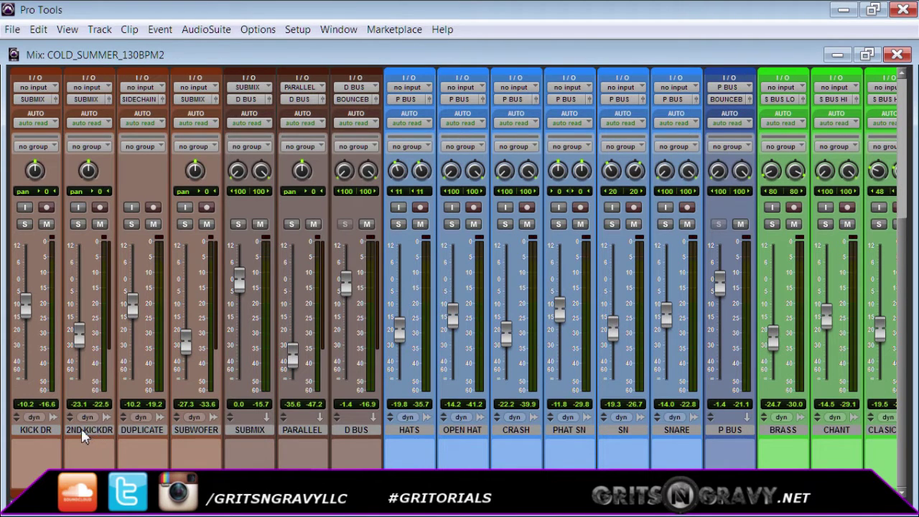
scroll(79, 413, "up", 5)
scroll(76, 254, "down", 5)
scroll(79, 341, "up", 5)
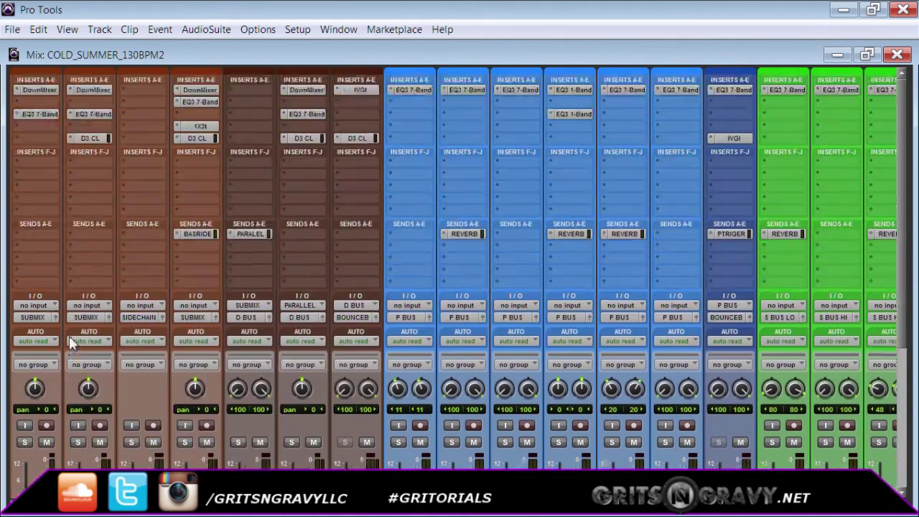
left_click(94, 114)
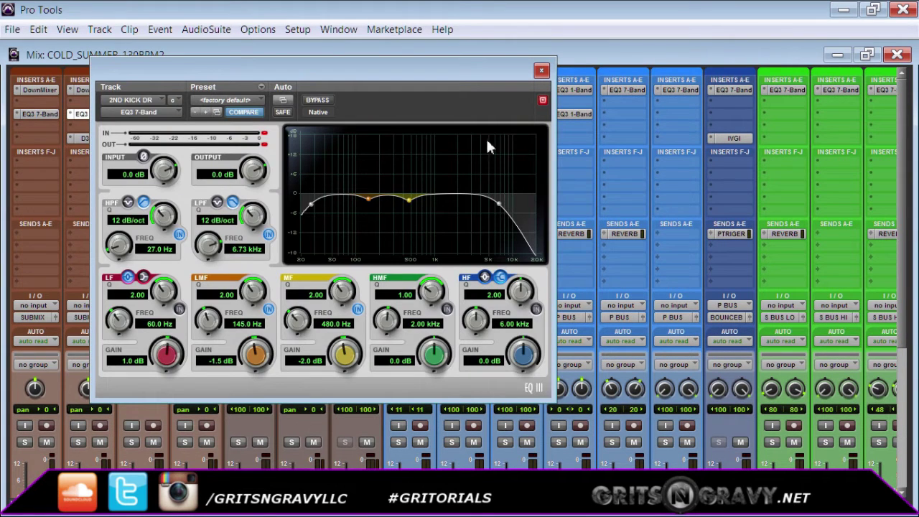
left_click(542, 69)
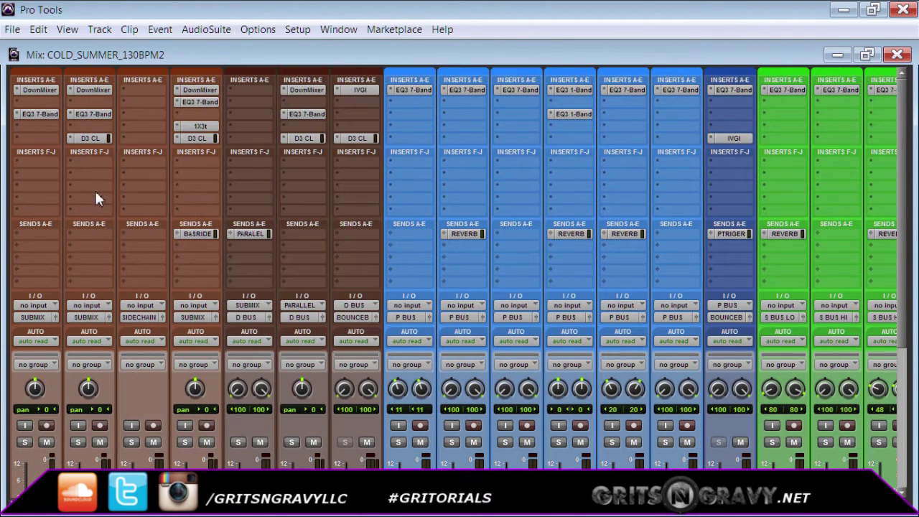
left_click(99, 140)
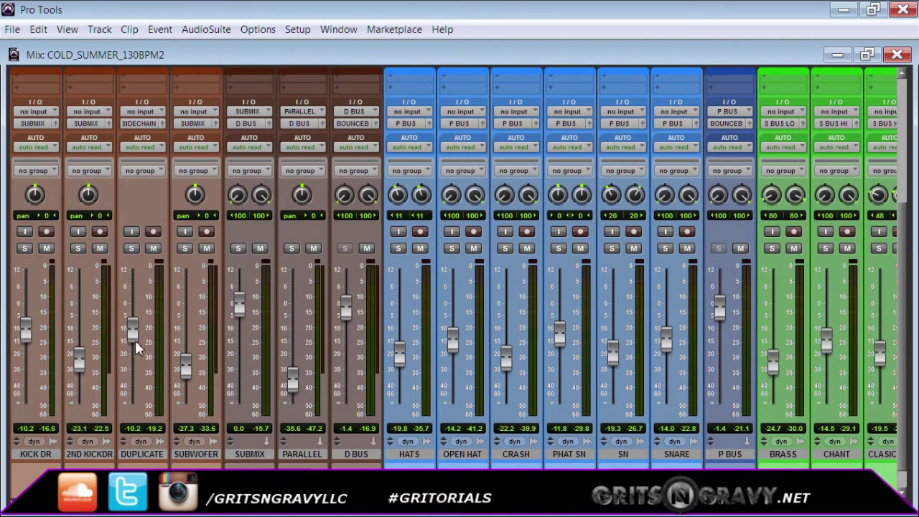
- Select the DUPLICATE channel in the mixer, pointing out the KICK DR channel it corresponds to
left_click(142, 455)
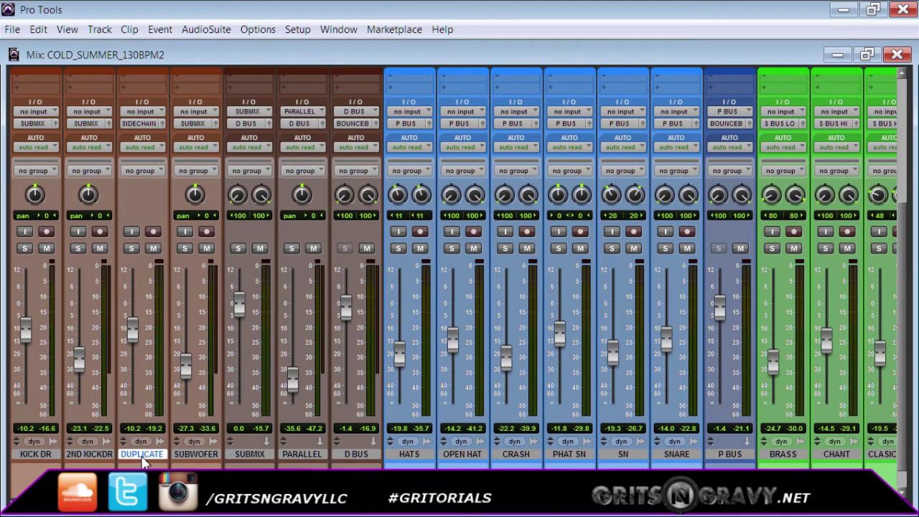
left_click(41, 455)
left_click(152, 454)
- Inspect the D3 CL compressor on the SUBWOFER channel and show the bus choices for its SIDECHAIN key input
scroll(184, 235, "up", 5)
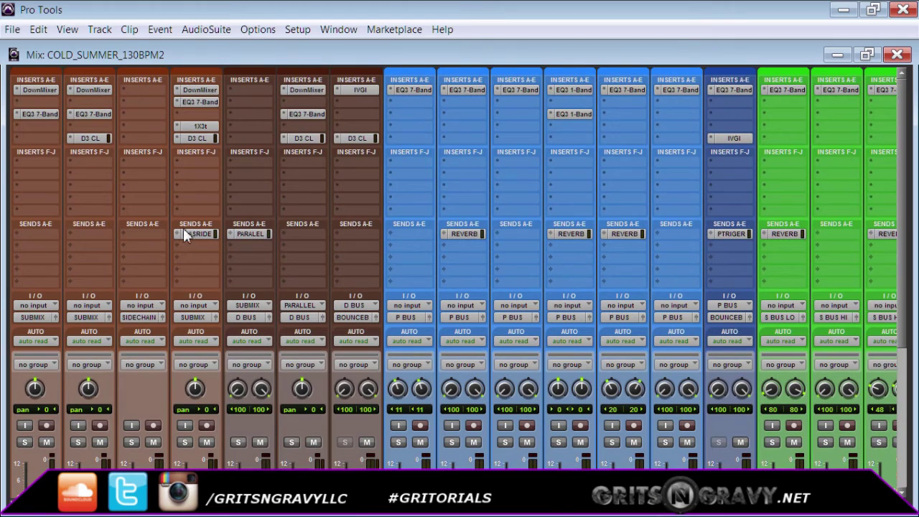
scroll(181, 166, "down", 5)
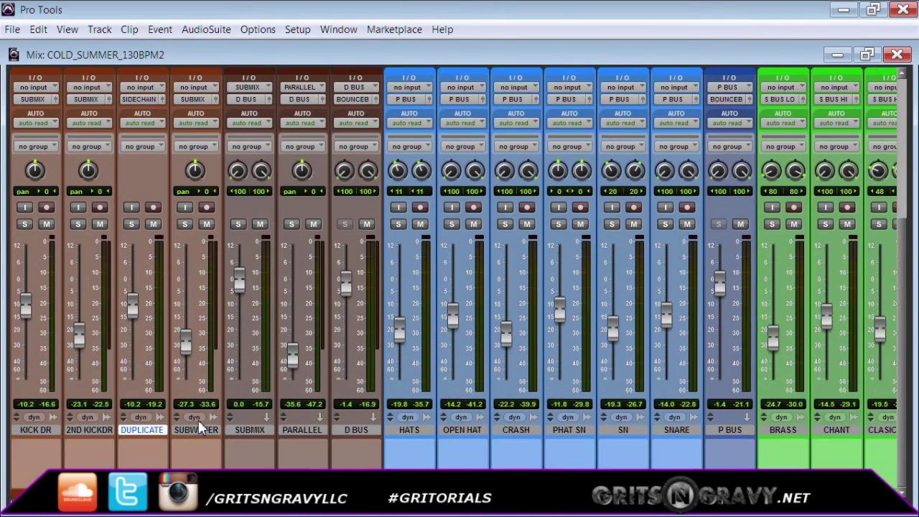
scroll(197, 431, "up", 5)
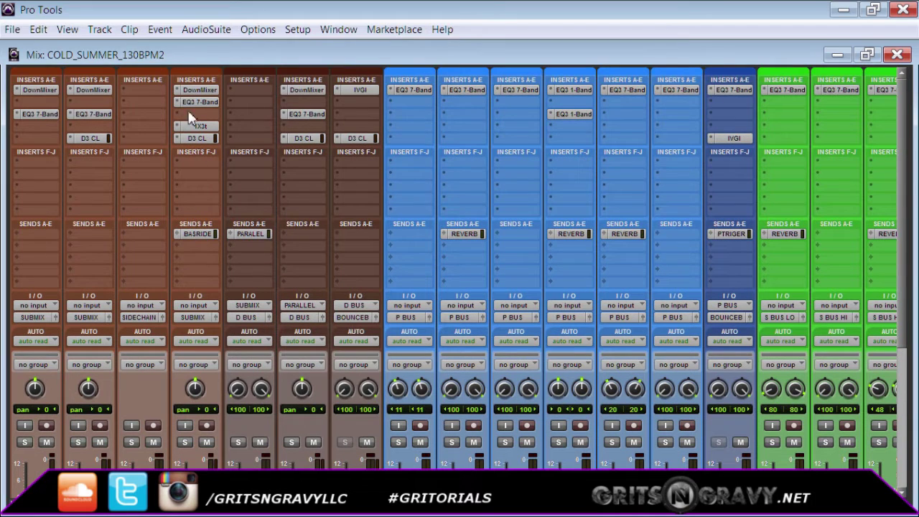
left_click(207, 141)
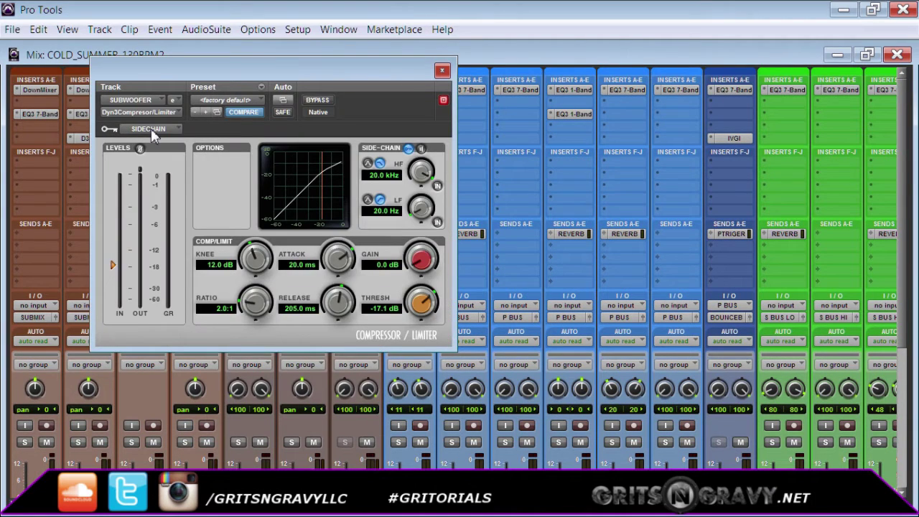
left_click(150, 130)
mouse_move(215, 174)
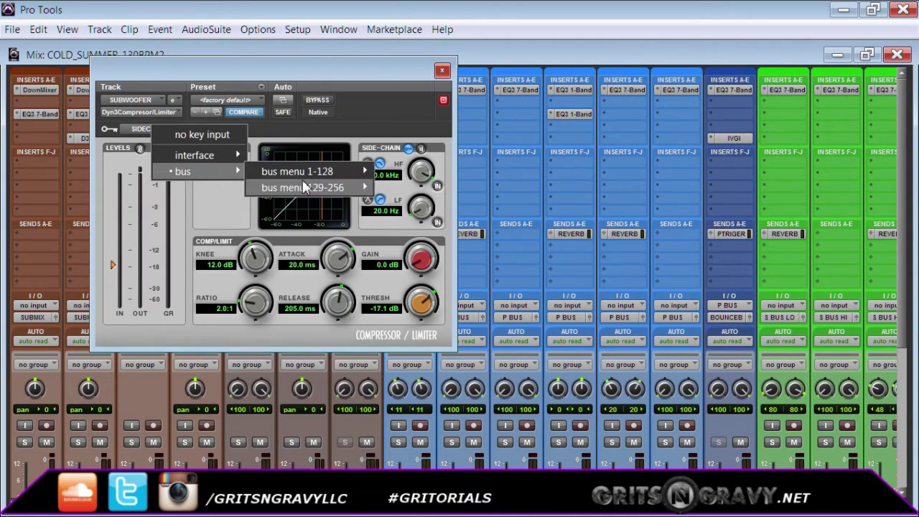
mouse_move(310, 168)
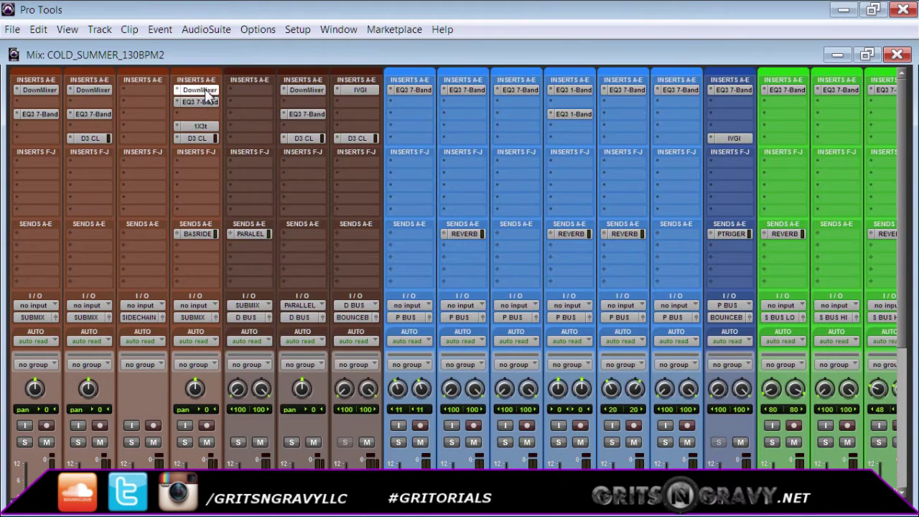
- Inspect the DownMixer and EQ3 7-Band inserts on the SUBWOFER channel, closing each plug-in
left_click(205, 90)
left_click(396, 66)
left_click(210, 103)
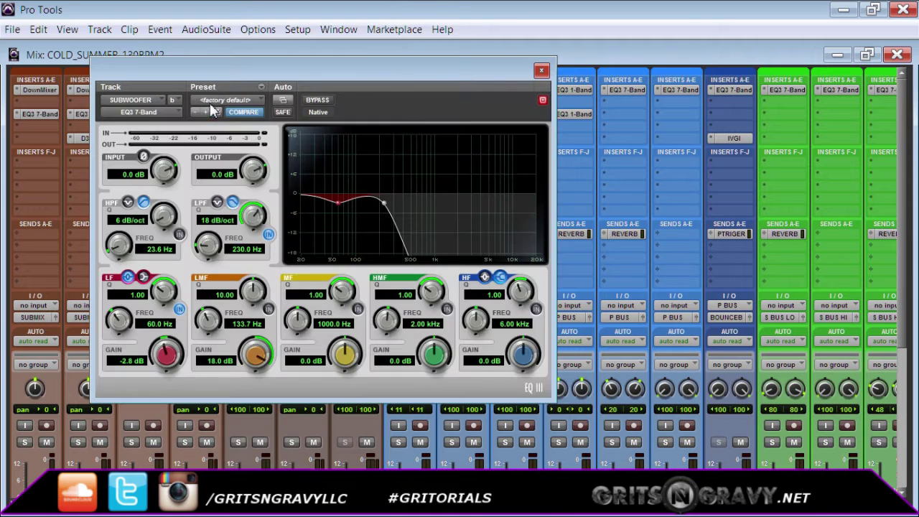
left_click(541, 71)
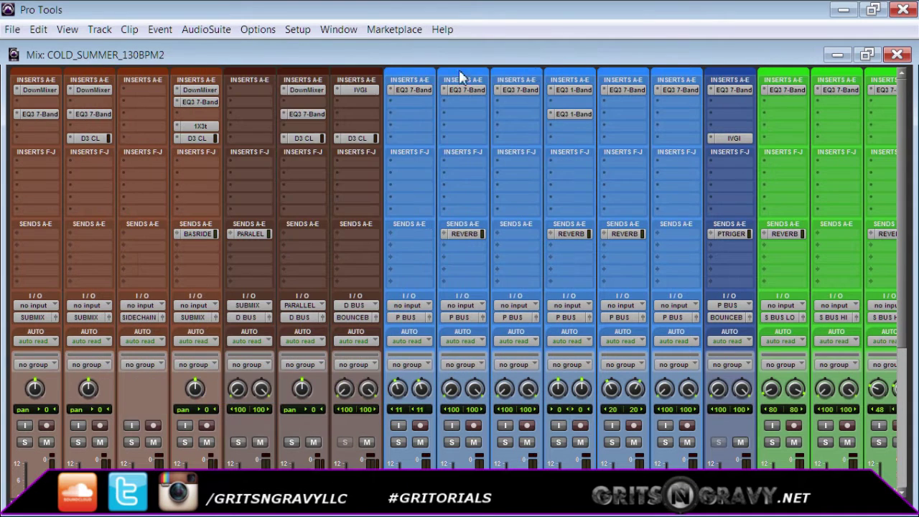
- Compare the D3 CL compressor and the 1X3t (PhreePhuzz) saturation inserts on the SUBWOFER channel, closing both plug-ins
left_click(205, 141)
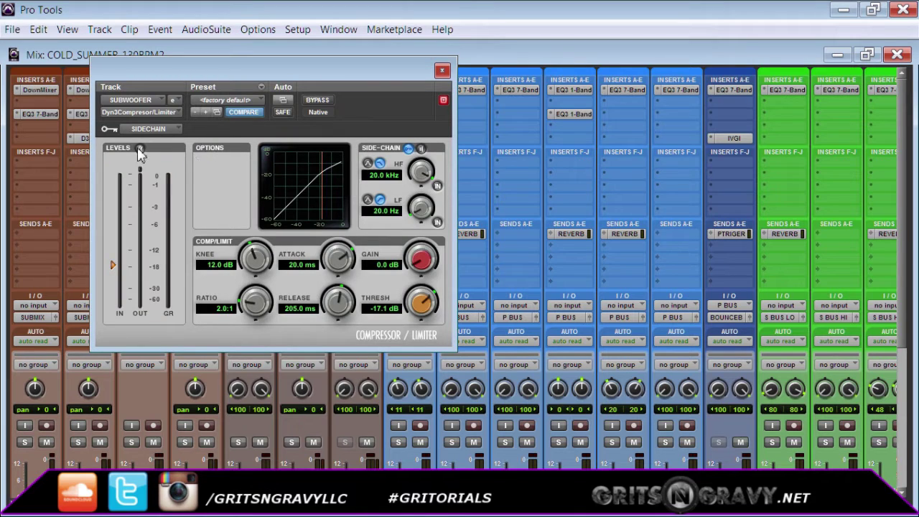
left_click(443, 70)
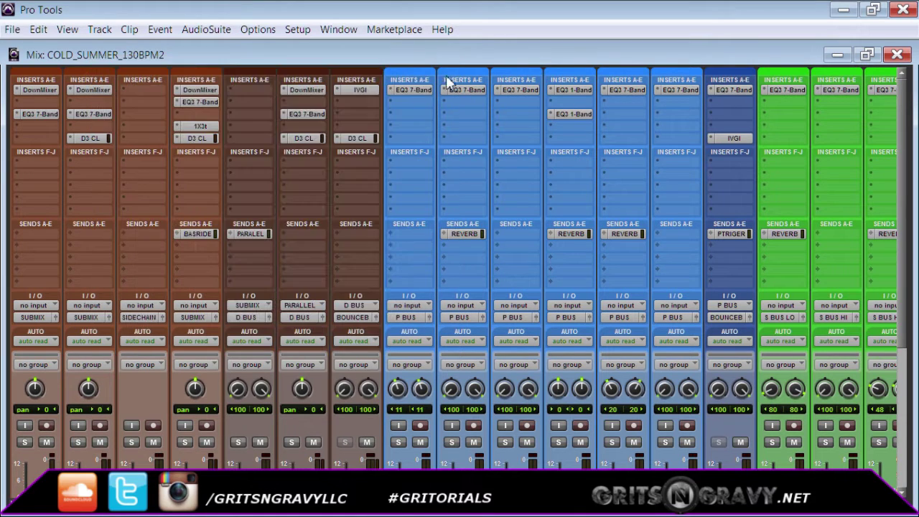
left_click(201, 128)
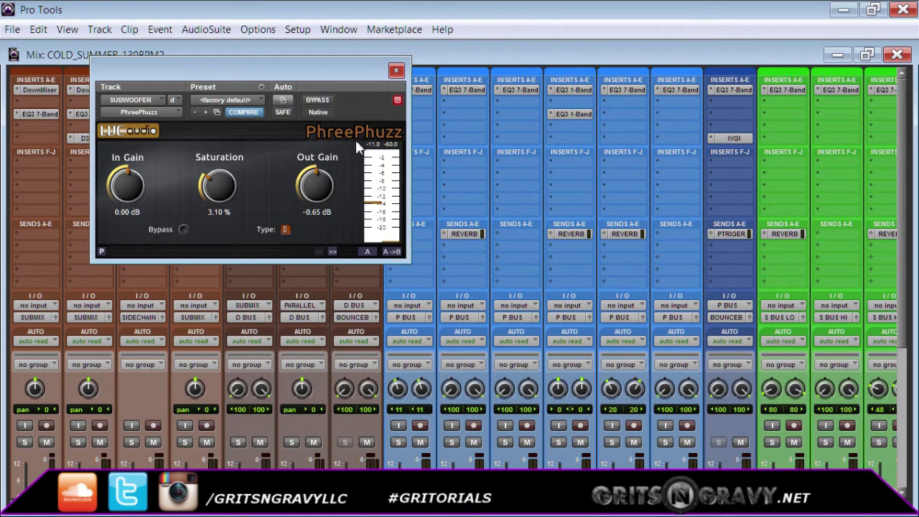
left_click(396, 72)
left_click(196, 142)
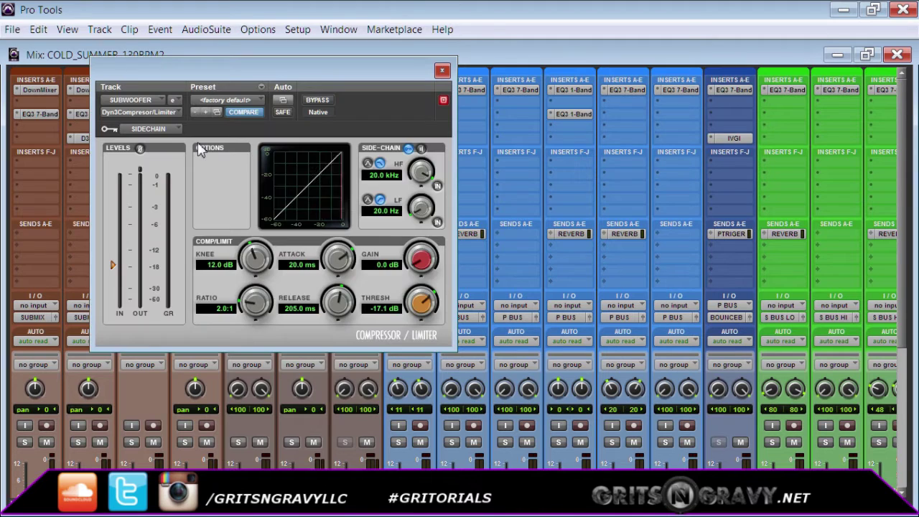
left_click(442, 71)
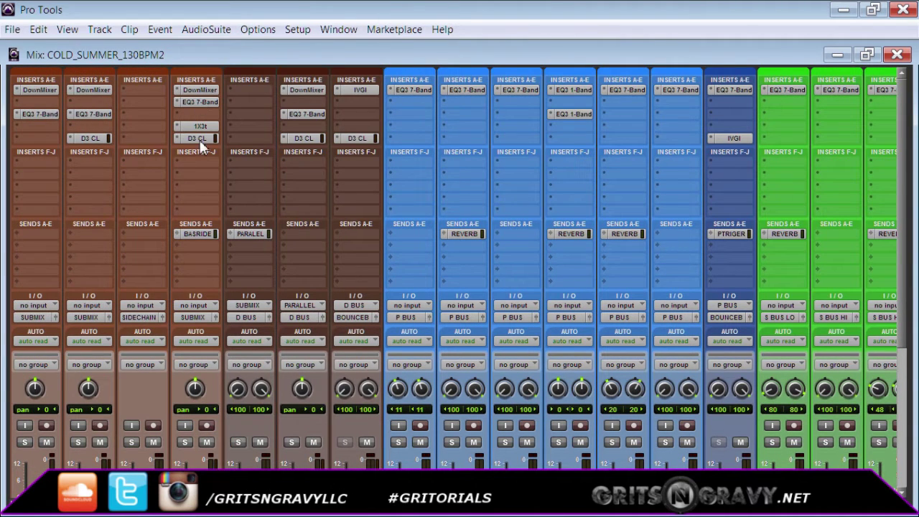
left_click(203, 127)
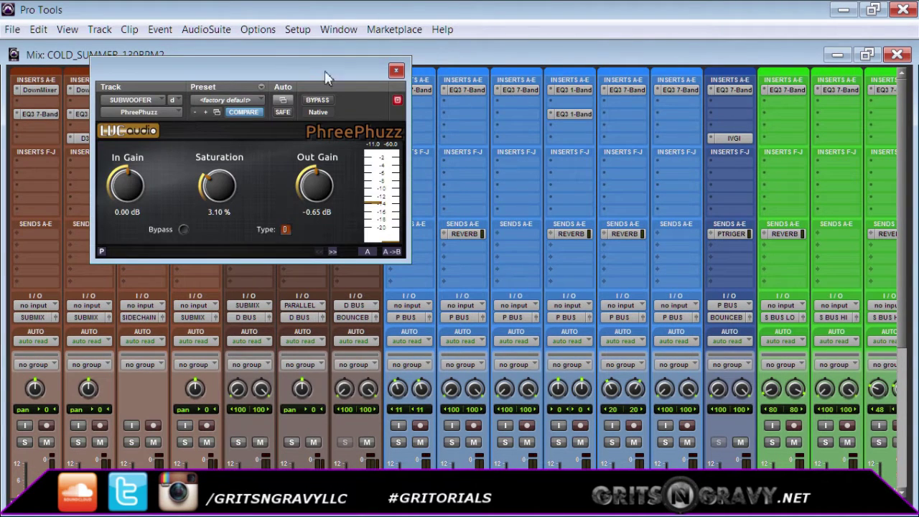
left_click(396, 72)
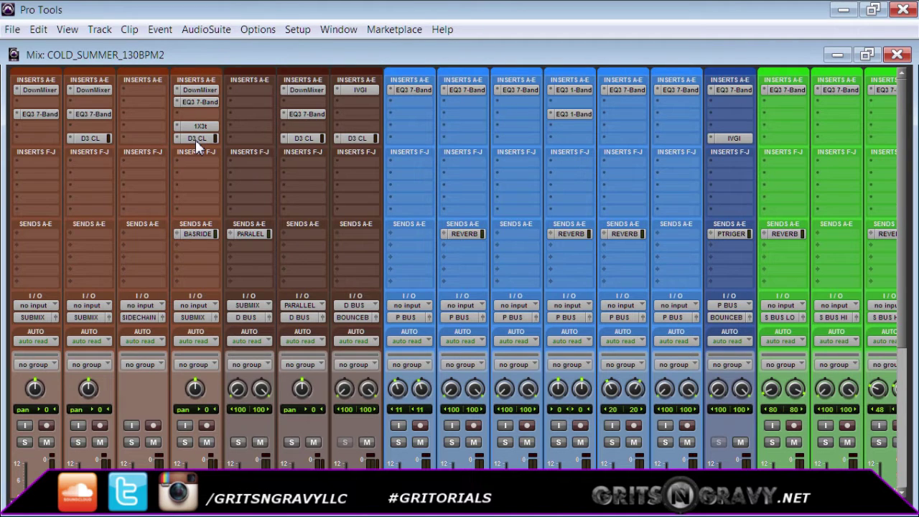
- Select the SUBMIX channel and review its input, output and PARALEL send alongside the neighbouring drum channels
scroll(261, 346, "down", 3)
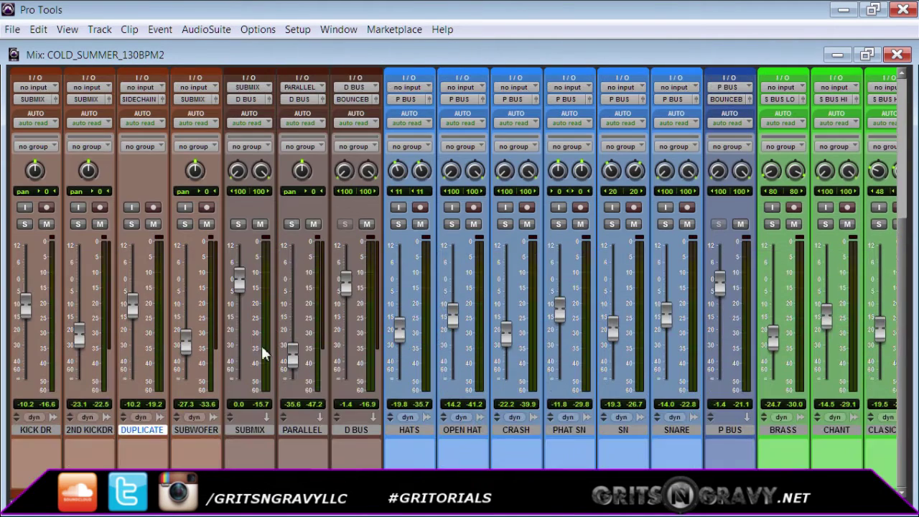
left_click(259, 434)
scroll(259, 440, "up", 5)
scroll(258, 439, "down", 3)
left_click(87, 486)
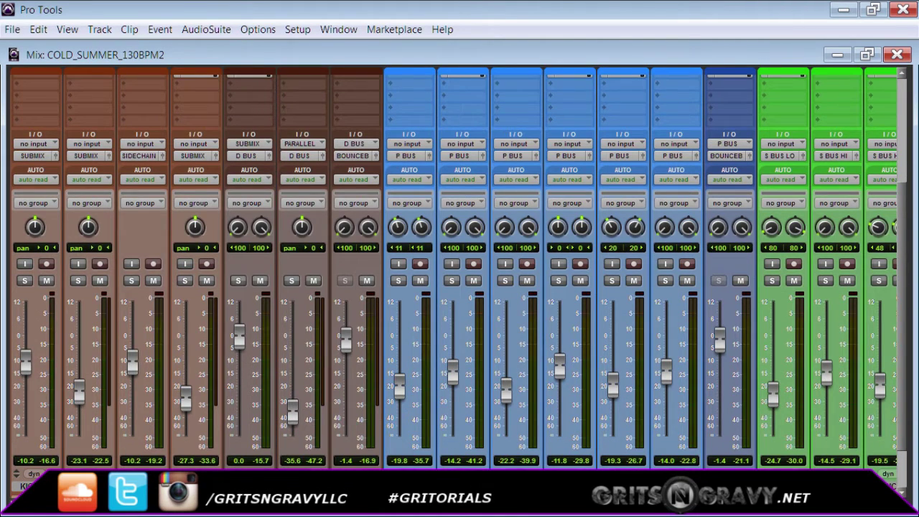
scroll(244, 316, "up", 3)
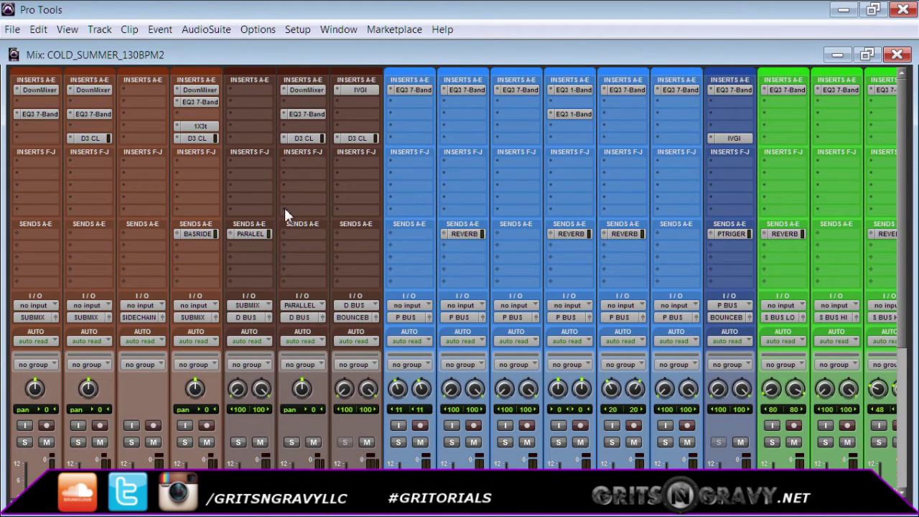
scroll(287, 216, "down", 3)
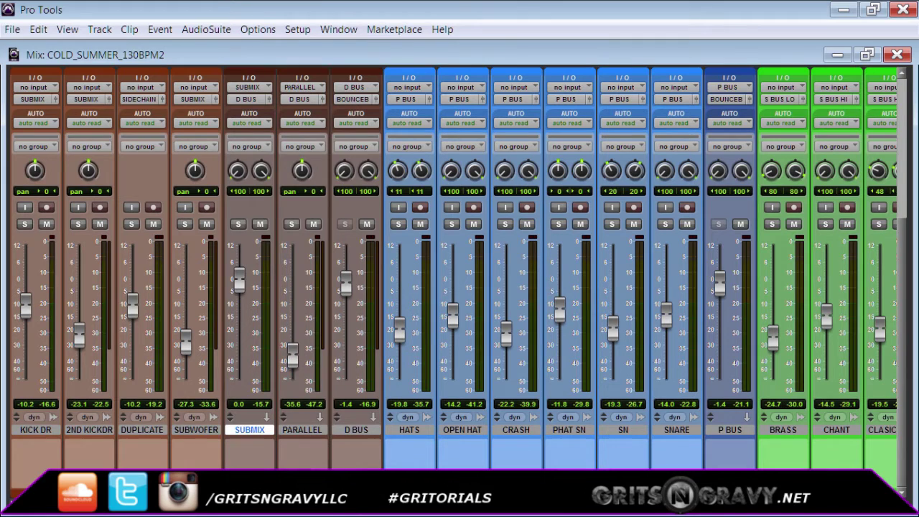
scroll(310, 277, "up", 3)
scroll(303, 253, "down", 3)
- Select the PARALLEL channel and the D BUS channel, and inspect the IVGI insert on D BUS
left_click(305, 434)
left_click(351, 430)
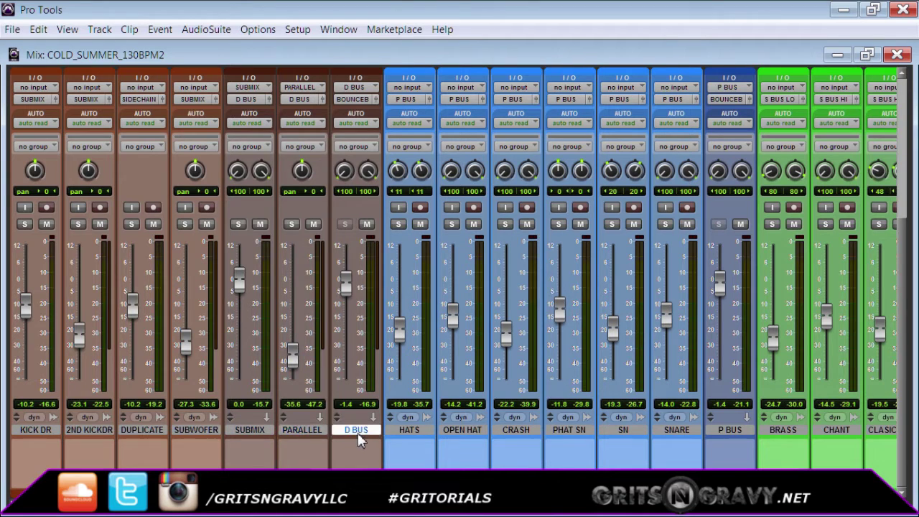
scroll(347, 434, "up", 3)
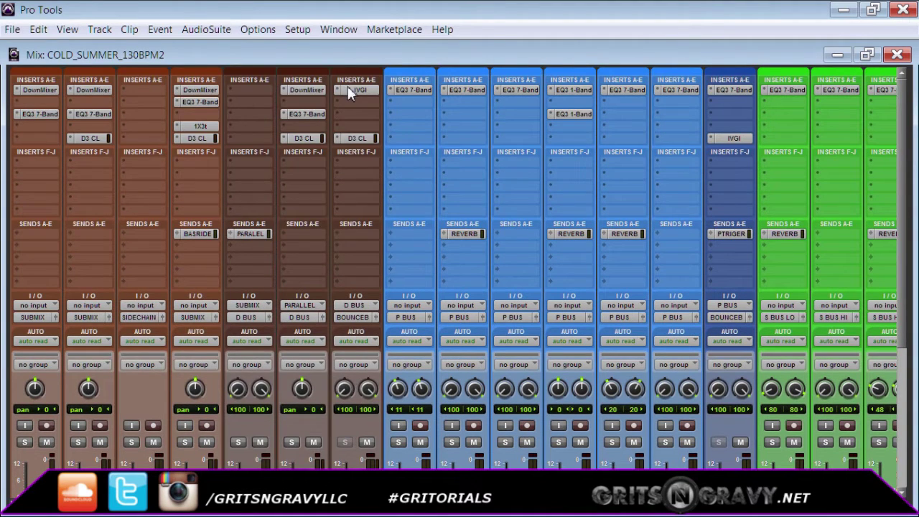
left_click(353, 90)
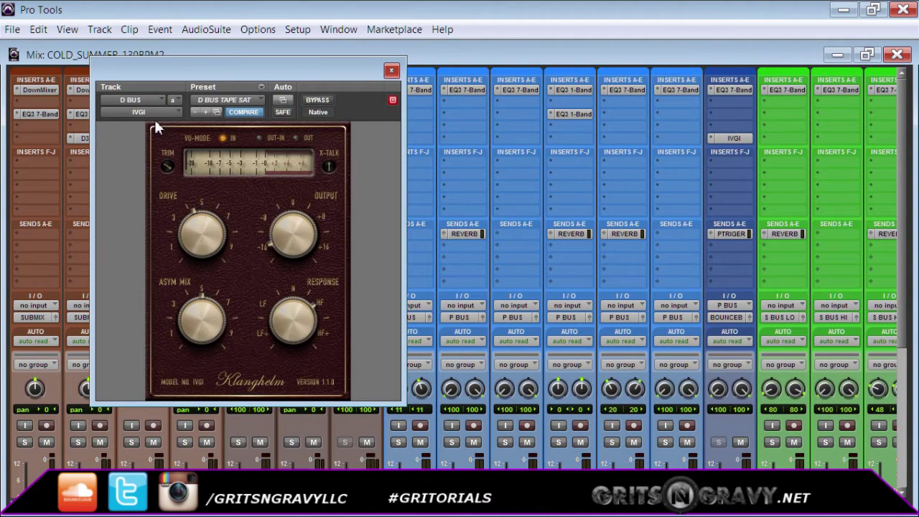
left_click(390, 70)
- Inspect the D3 CL compressor on D BUS, including its P TRIGGER key input and the matching PTRIGER send on P BUS
left_click(354, 138)
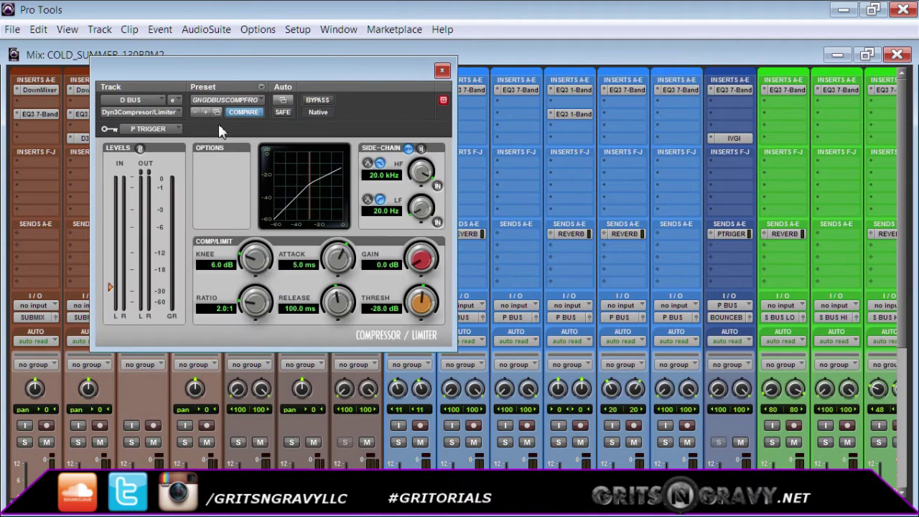
left_click(163, 130)
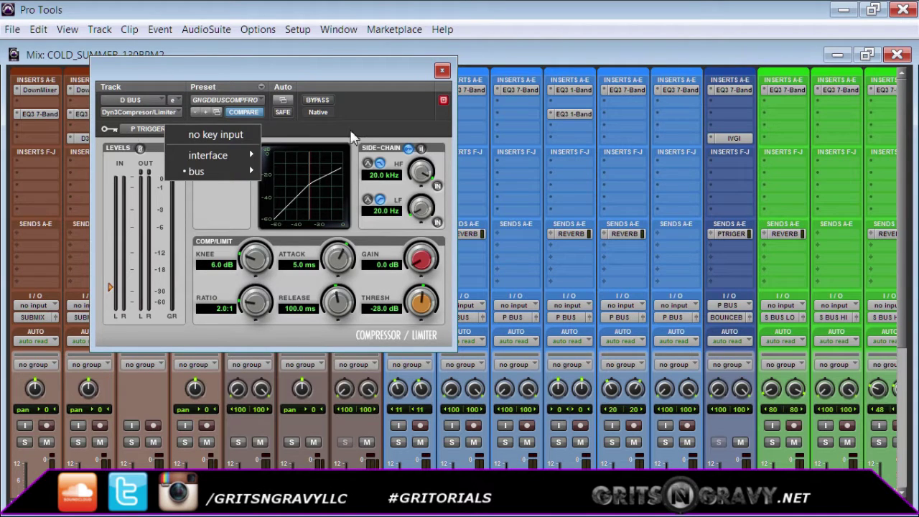
left_click(355, 137)
left_click(442, 71)
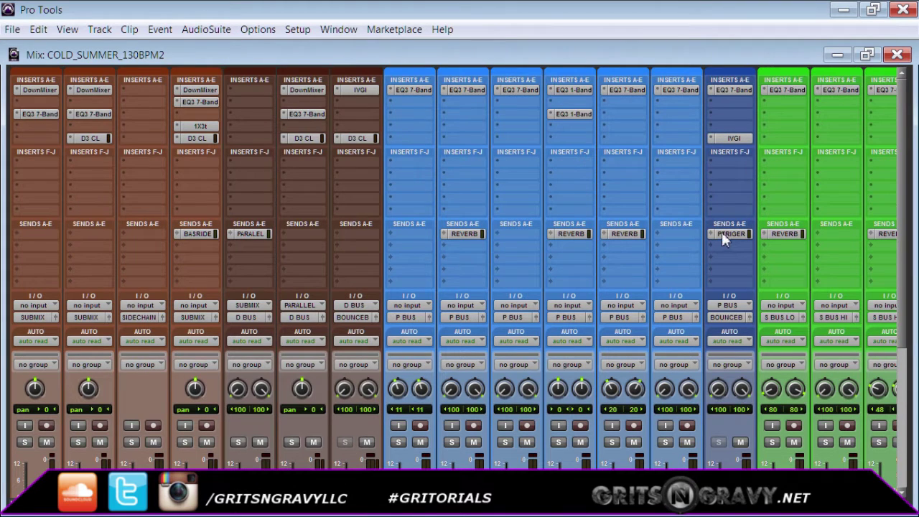
left_click(357, 138)
left_click(443, 69)
left_click(357, 138)
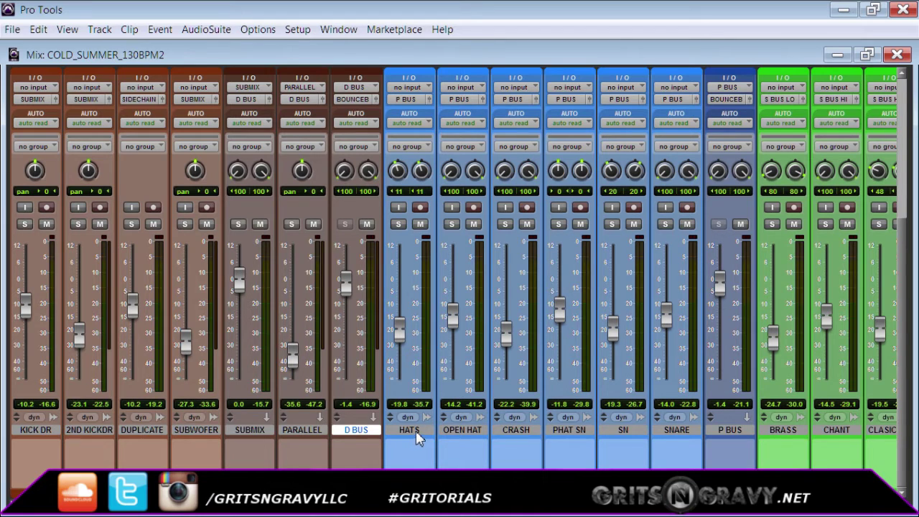
- Inspect the EQ3 7-Band inserts on the HATS and OPEN HAT channels, closing each plug-in
left_click_drag(339, 502, 374, 515)
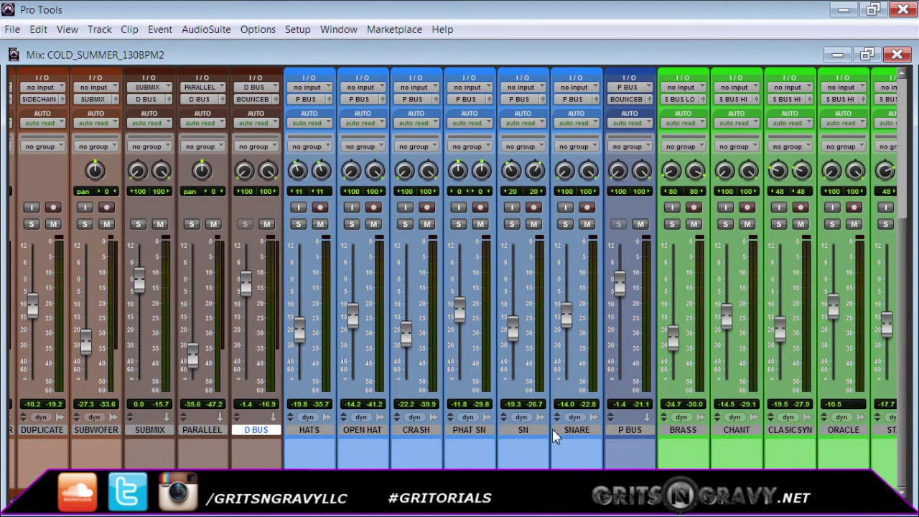
scroll(568, 449, "up", 5)
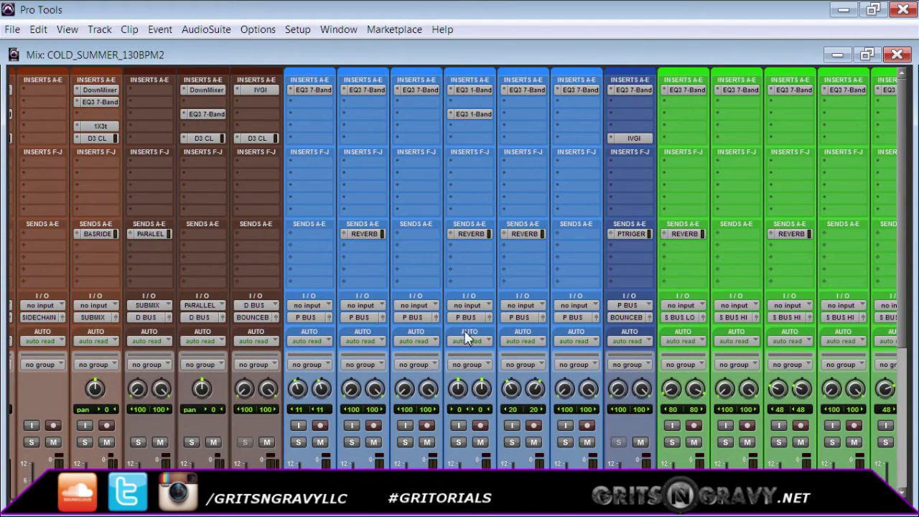
scroll(431, 163, "down", 5)
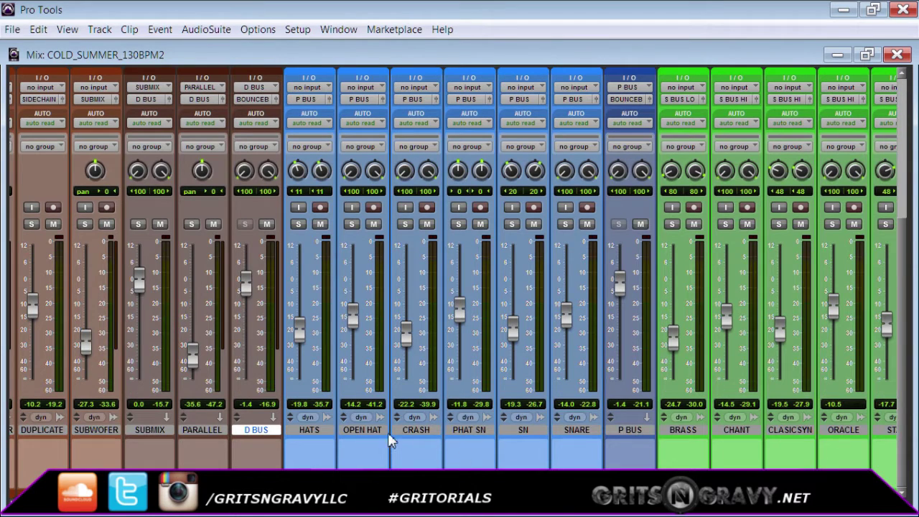
scroll(390, 383, "up", 5)
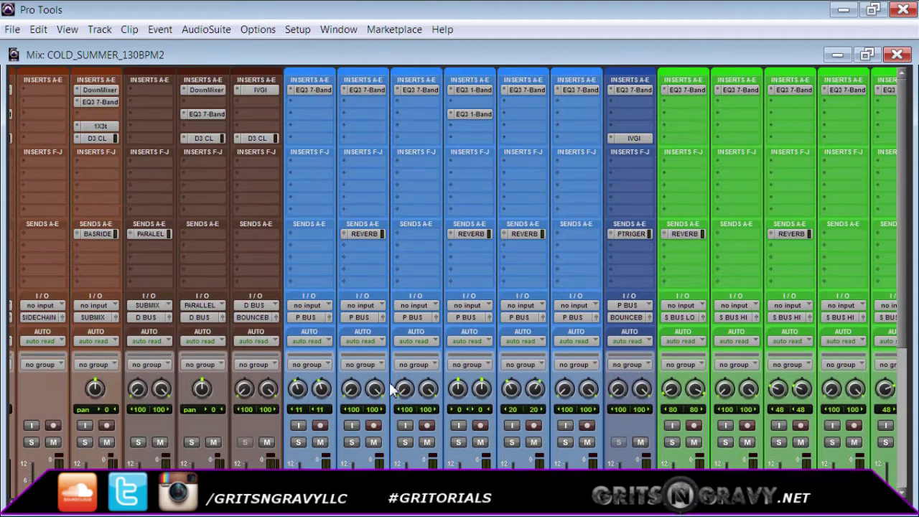
left_click(310, 90)
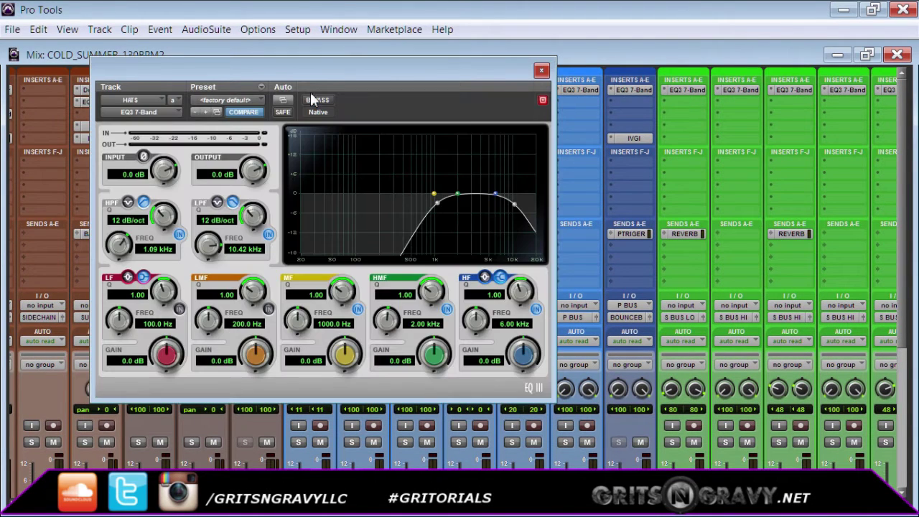
left_click(541, 73)
left_click(379, 90)
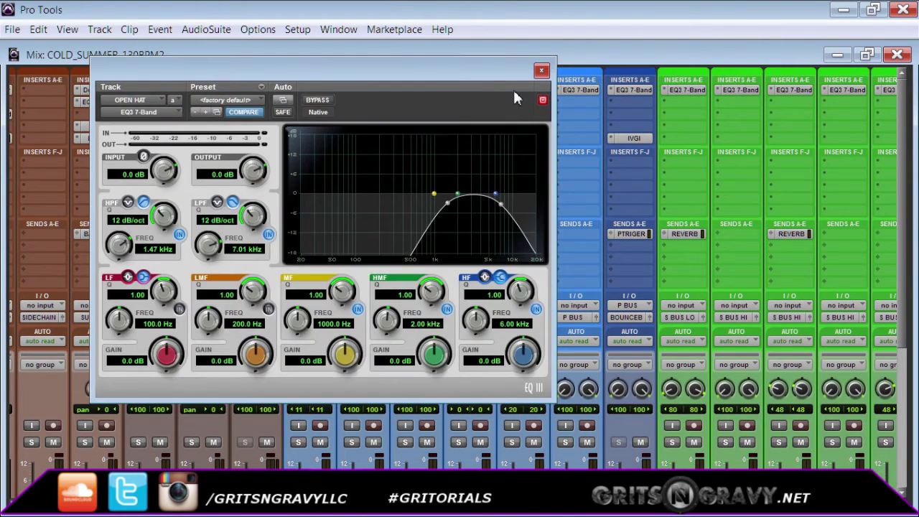
left_click(544, 72)
- Inspect the IVGI and EQ3 7-Band inserts on the P BUS channel
scroll(377, 372, "down", 3)
scroll(377, 371, "up", 3)
scroll(620, 332, "down", 3)
left_click_drag(344, 504, 429, 505)
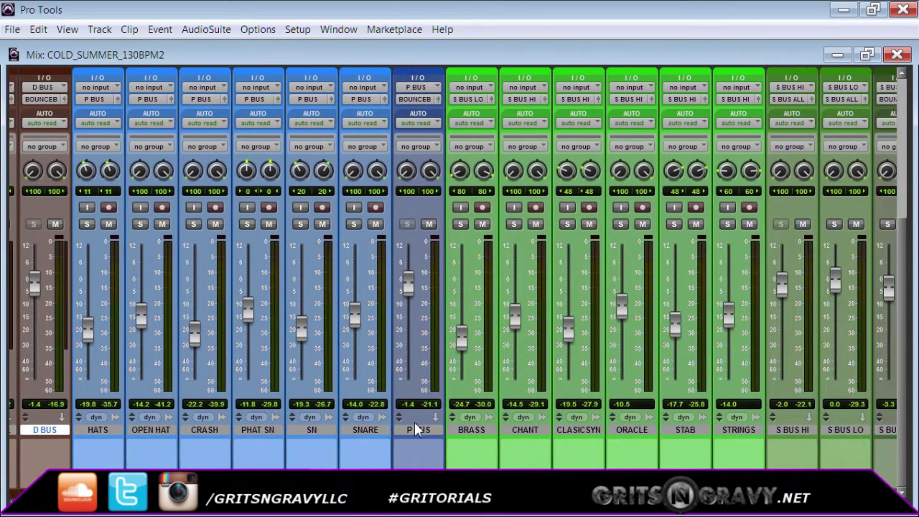
scroll(431, 425, "up", 3)
left_click(423, 137)
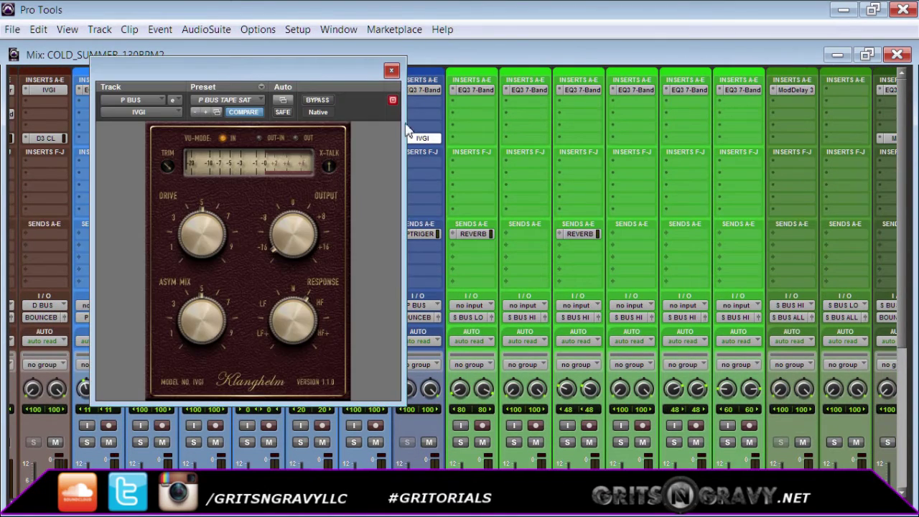
left_click(391, 69)
left_click(423, 90)
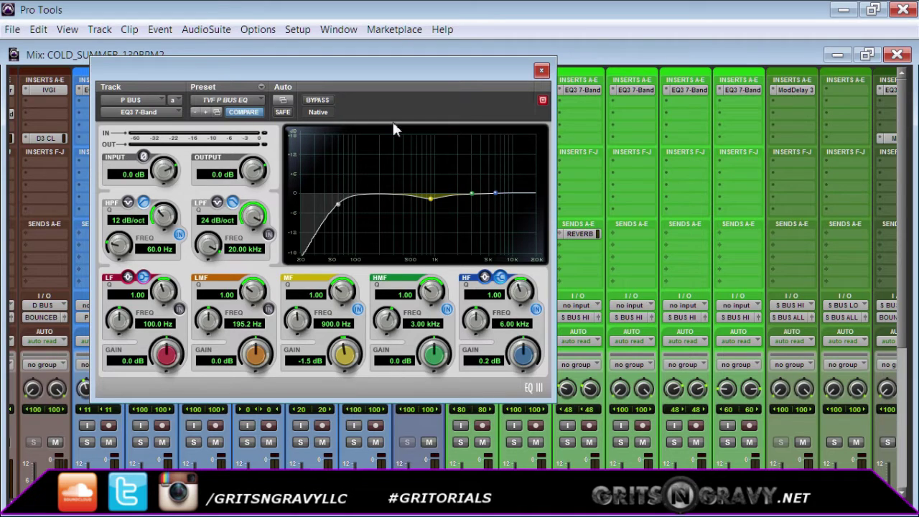
- Close the P BUS EQ and look over the synth channels from BRASS to STRINGS along with S BUS HI, S BUS LO and S BUS ALL
left_click(542, 71)
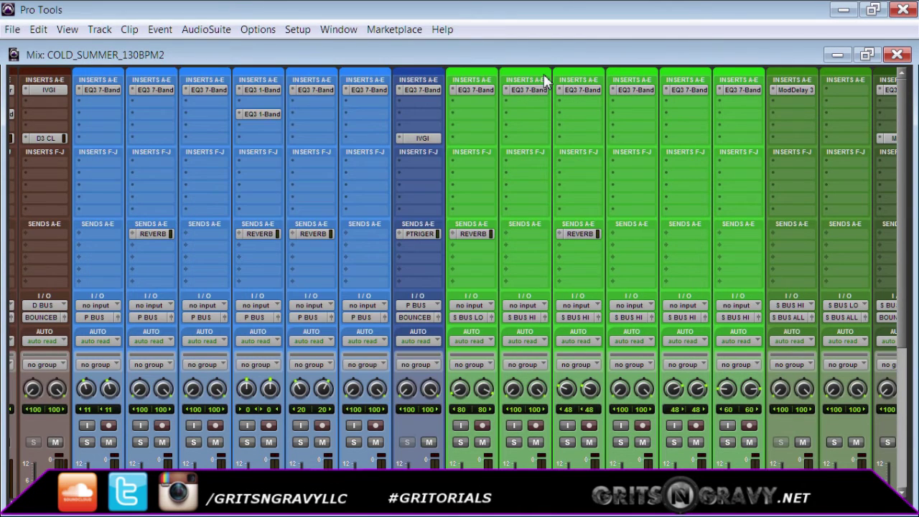
scroll(478, 359, "right", 5)
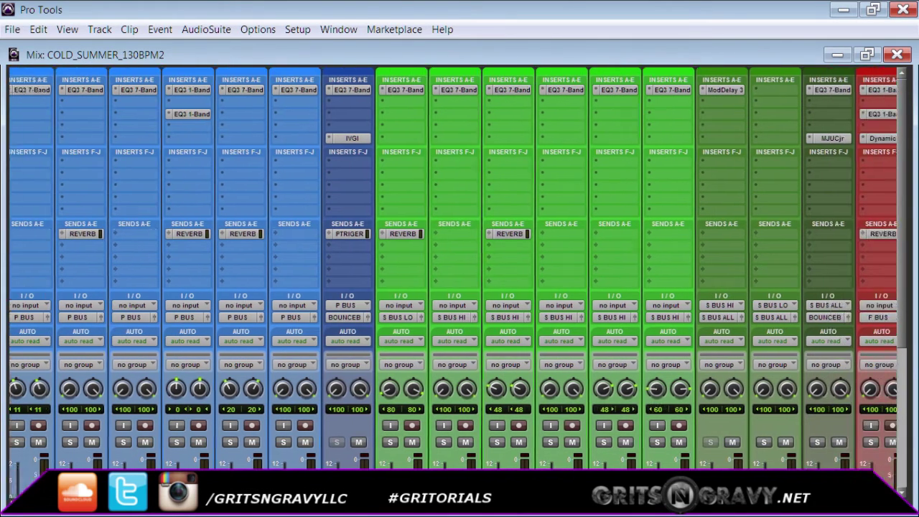
scroll(461, 323, "down", 3)
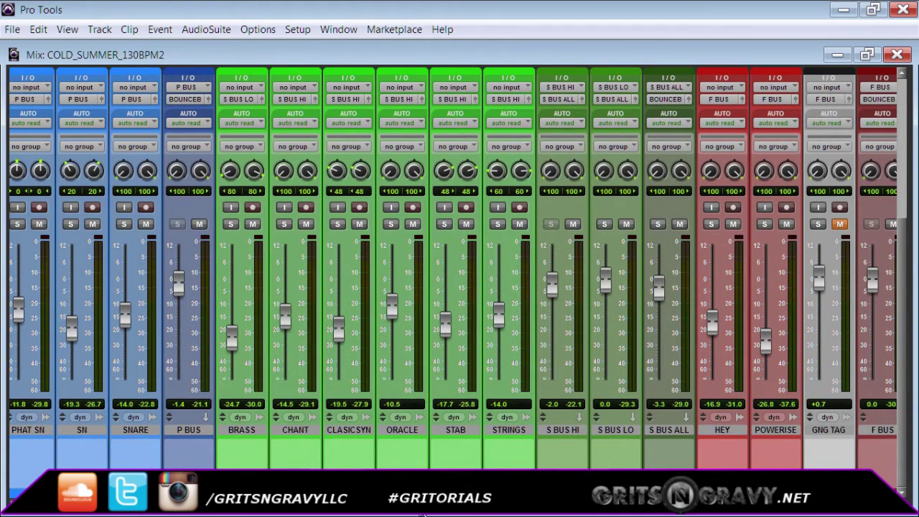
scroll(421, 447, "right", 2)
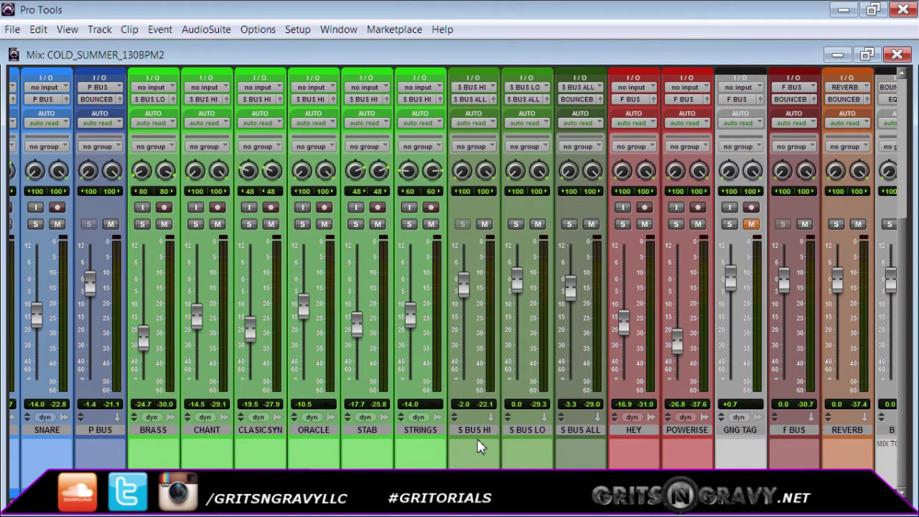
scroll(481, 447, "up", 2)
scroll(481, 446, "down", 2)
scroll(472, 440, "up", 2)
scroll(485, 181, "down", 3)
scroll(512, 369, "up", 3)
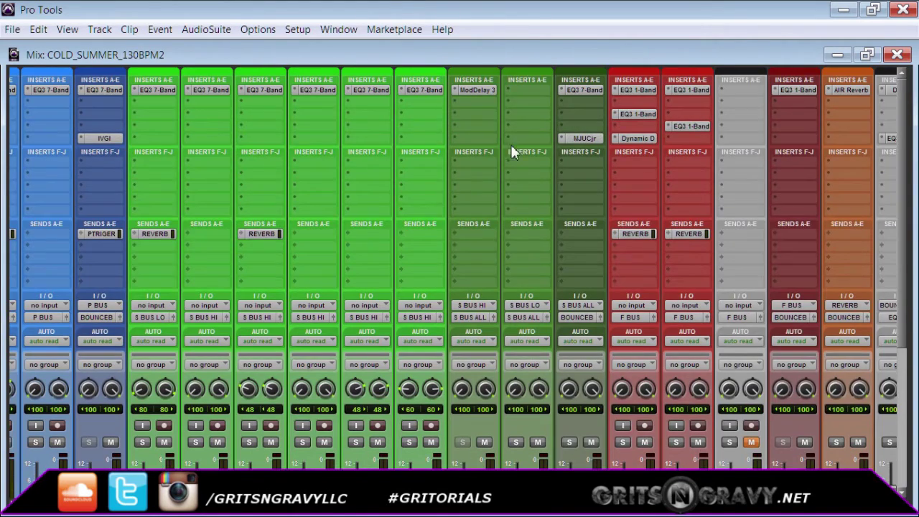
- Inspect the ModDelay 3 insert on S BUS HI, close it, and check the synth channels' bus routing
left_click(476, 90)
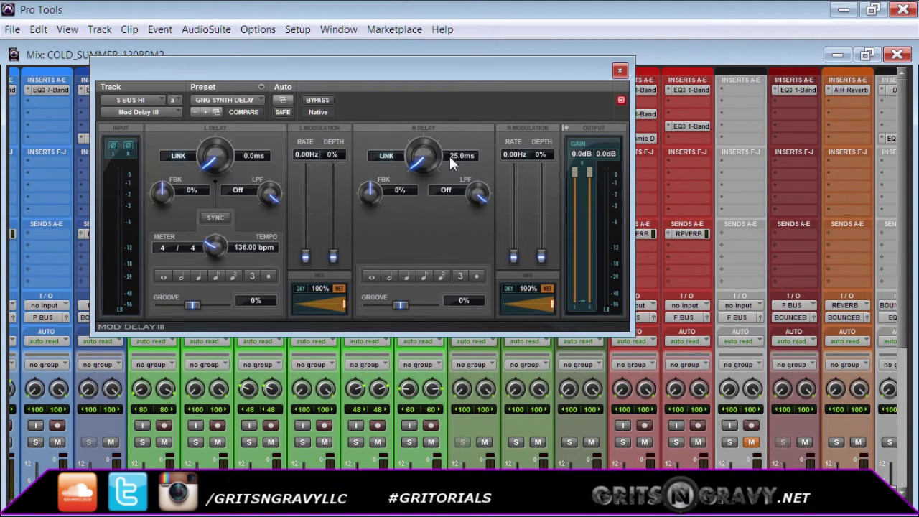
left_click(620, 70)
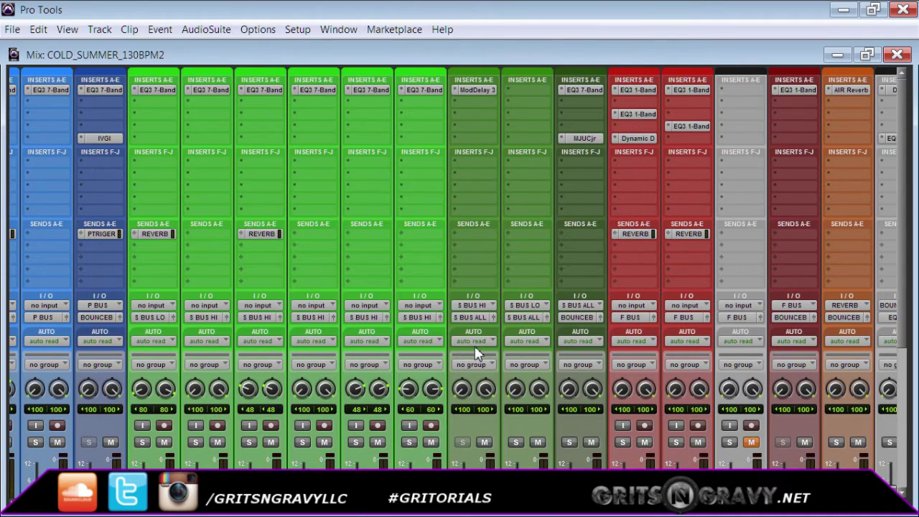
scroll(491, 331, "down", 3)
scroll(491, 331, "down", 4)
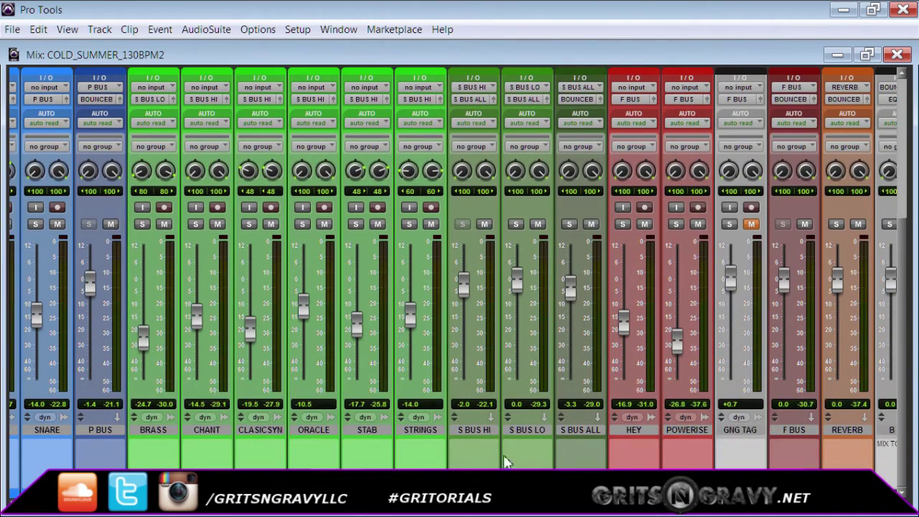
scroll(474, 171, "up", 7)
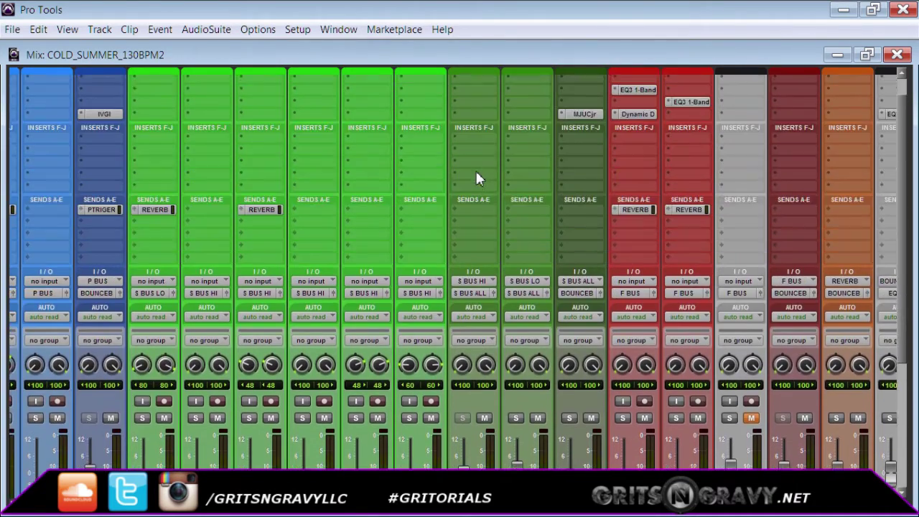
scroll(504, 328, "down", 4)
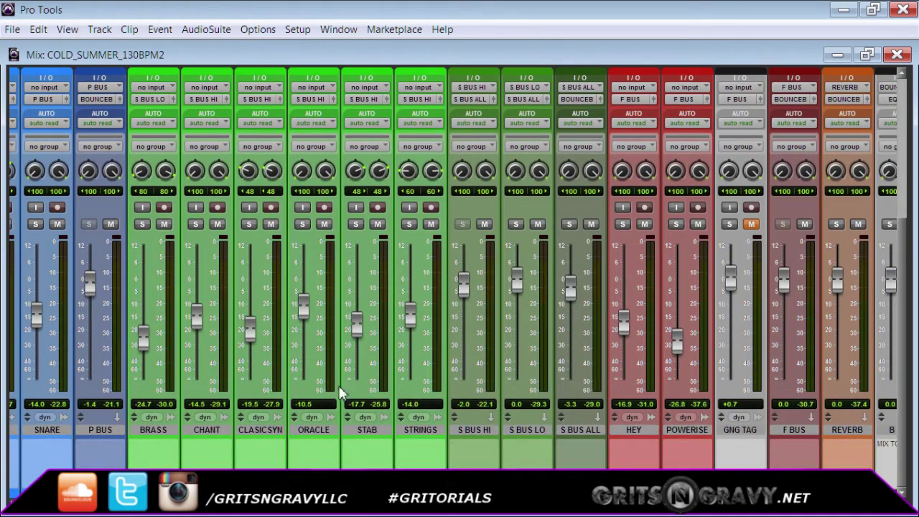
- Select the BRASS and S BUS LO channels and check the BRASS output assignment without changing it
left_click(161, 433)
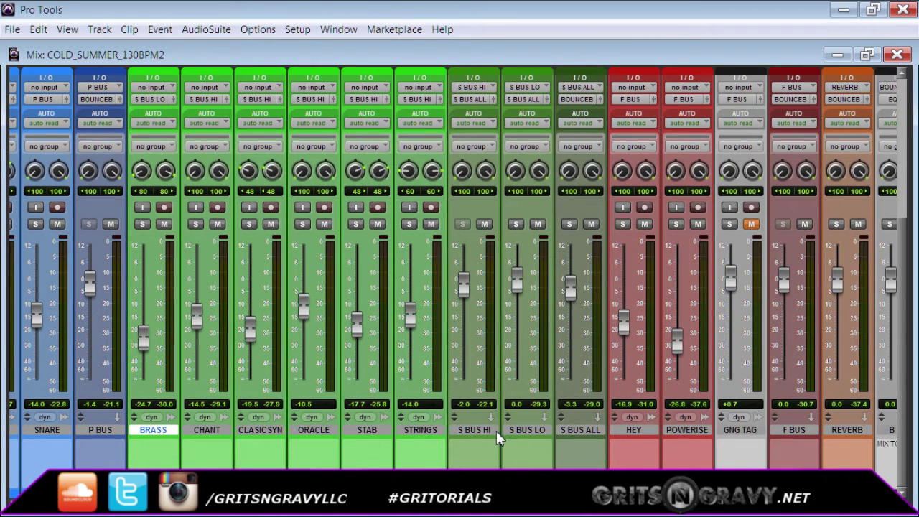
scroll(494, 370, "up", 5)
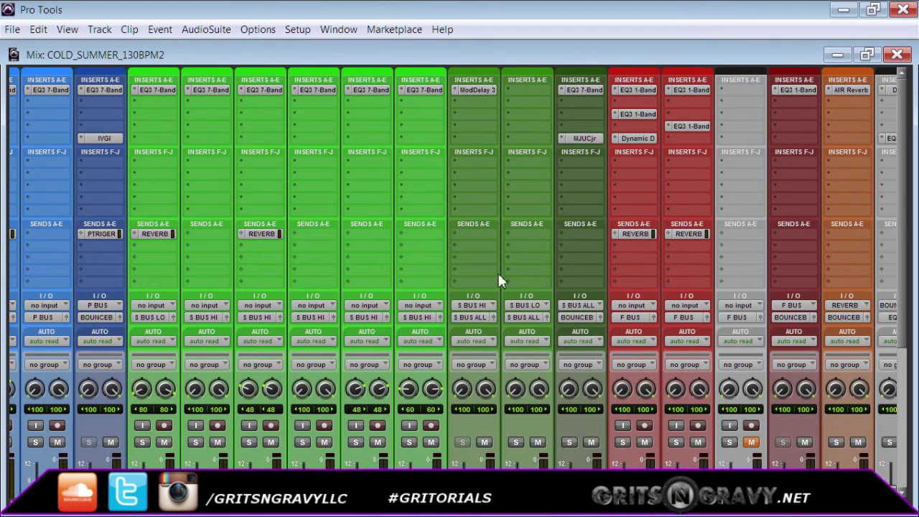
scroll(492, 288, "down", 5)
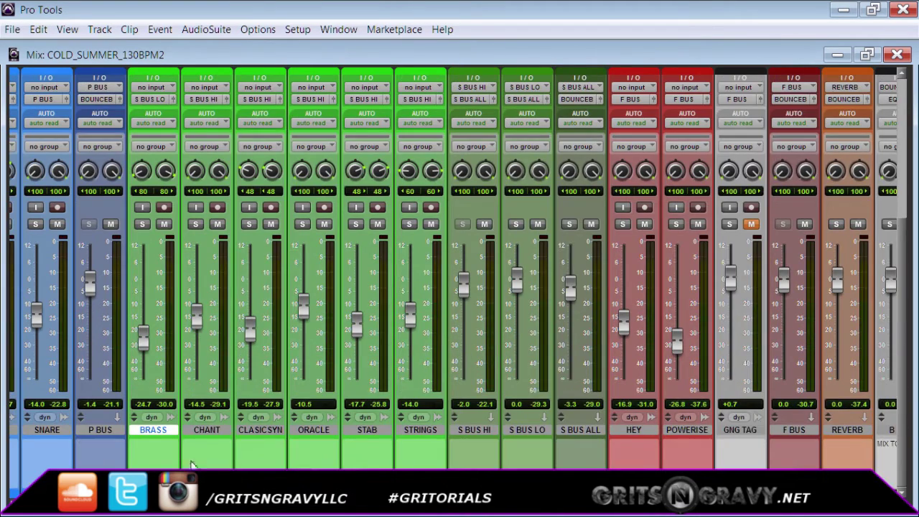
left_click(153, 101)
left_click(533, 435)
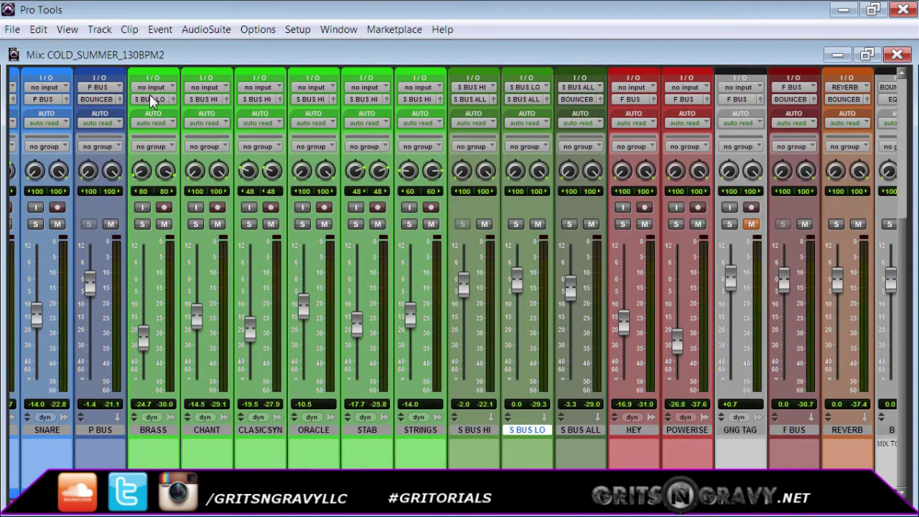
left_click(153, 101)
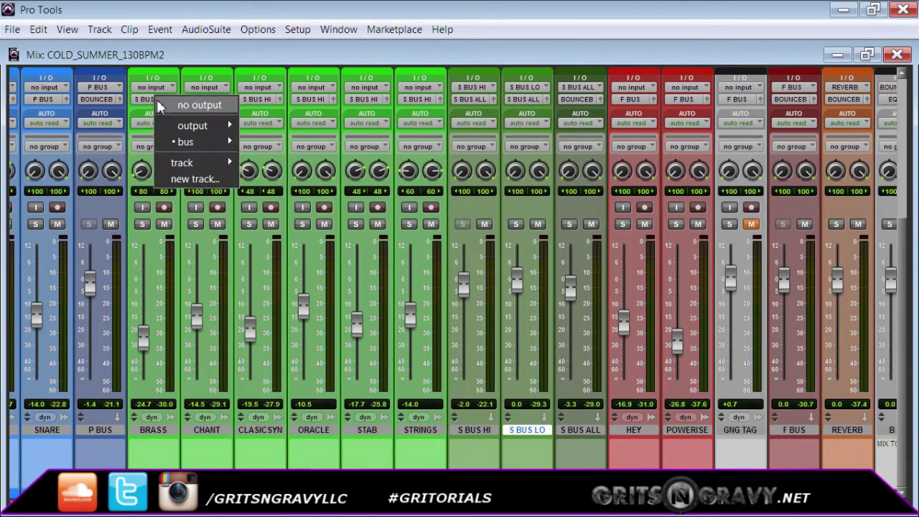
left_click(213, 75)
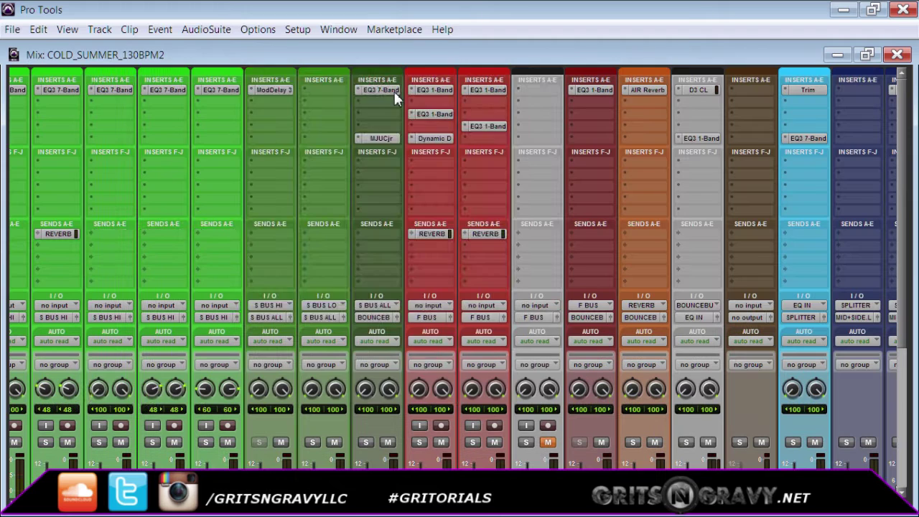
- Inspect the EQ3 7-Band and MJUCjr inserts on the S BUS ALL channel, closing each plug-in
left_click(393, 89)
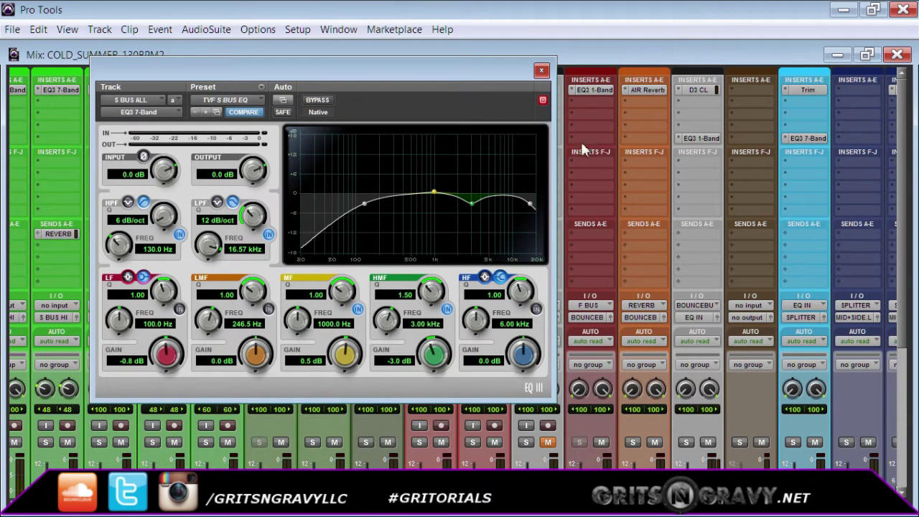
left_click(542, 70)
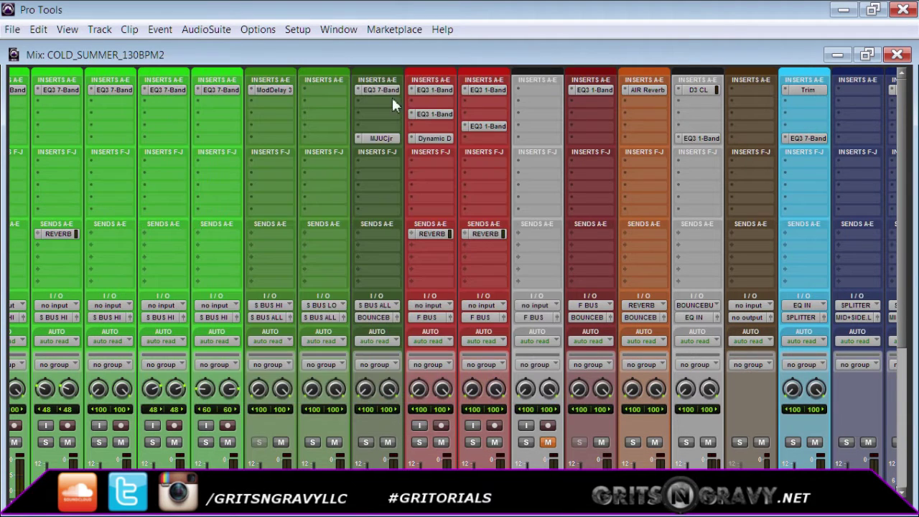
left_click(383, 139)
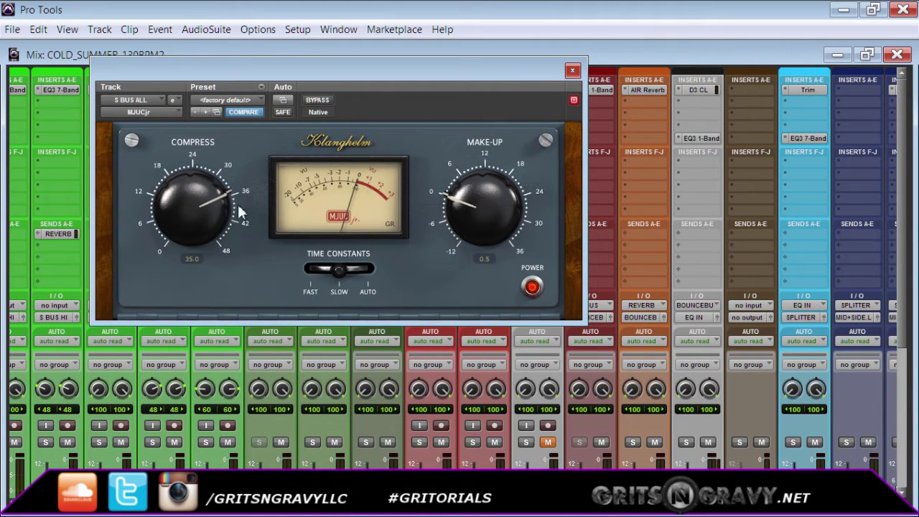
left_click(573, 71)
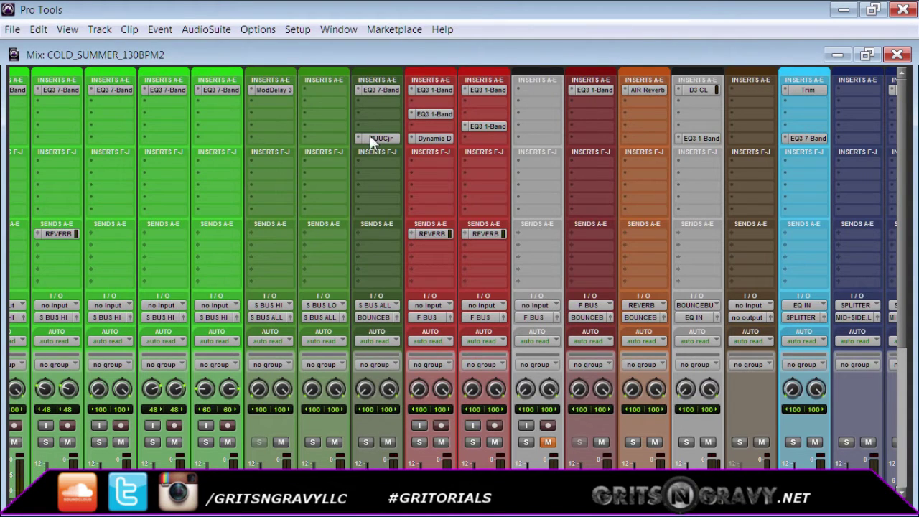
- Inspect the two EQ3 1-Band inserts on the HEY channel, then check its REVERB send and F BUS routing
scroll(344, 422, "down", 5)
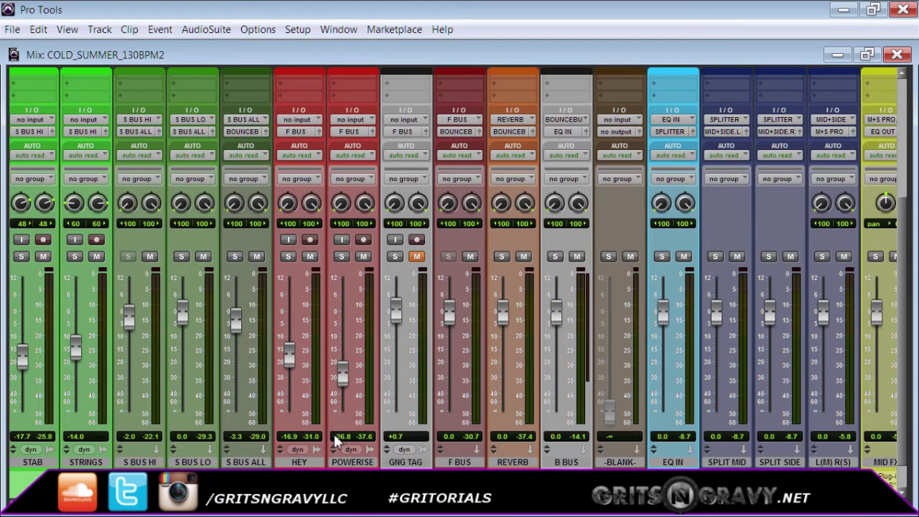
scroll(334, 431, "up", 5)
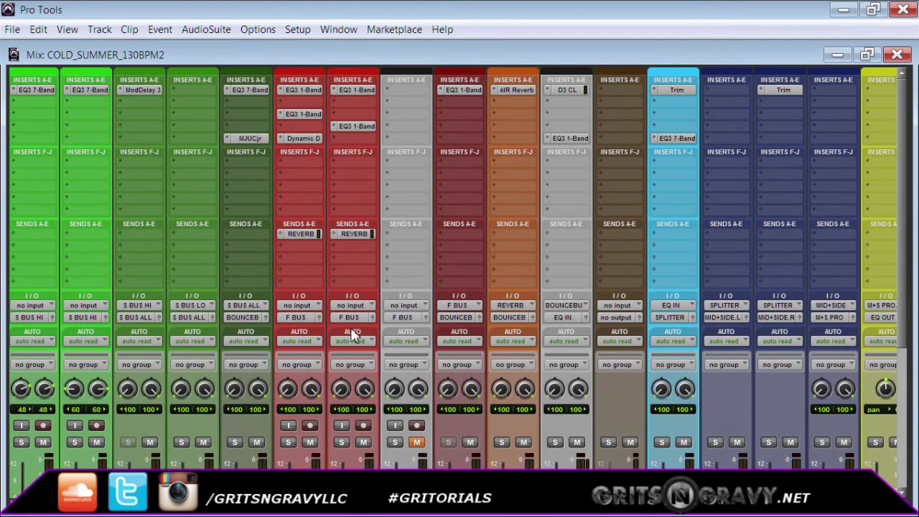
left_click(314, 88)
left_click(400, 48)
left_click(310, 118)
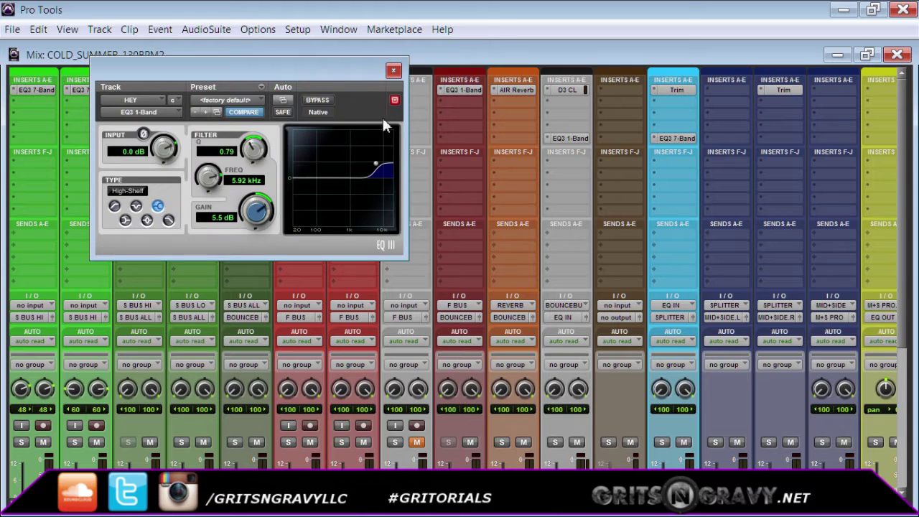
left_click(395, 72)
scroll(305, 139, "down", 5)
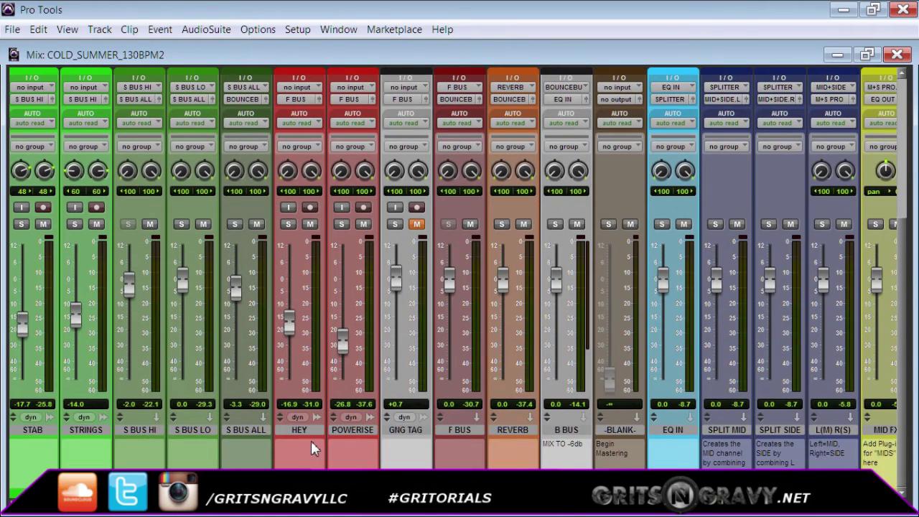
scroll(305, 268, "up", 5)
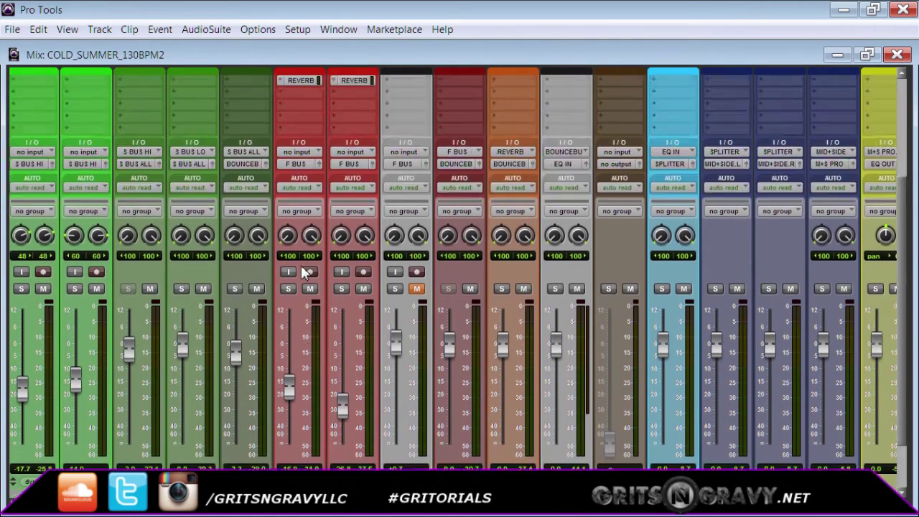
scroll(348, 237, "down", 5)
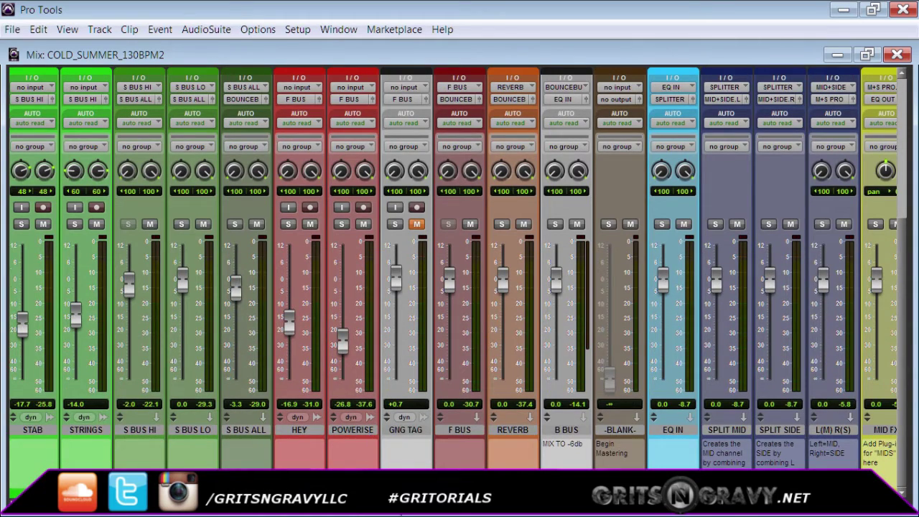
- Move the F BUS channel ahead of the GNG TAG channel, directly after POWERISE
left_click_drag(394, 514, 445, 515)
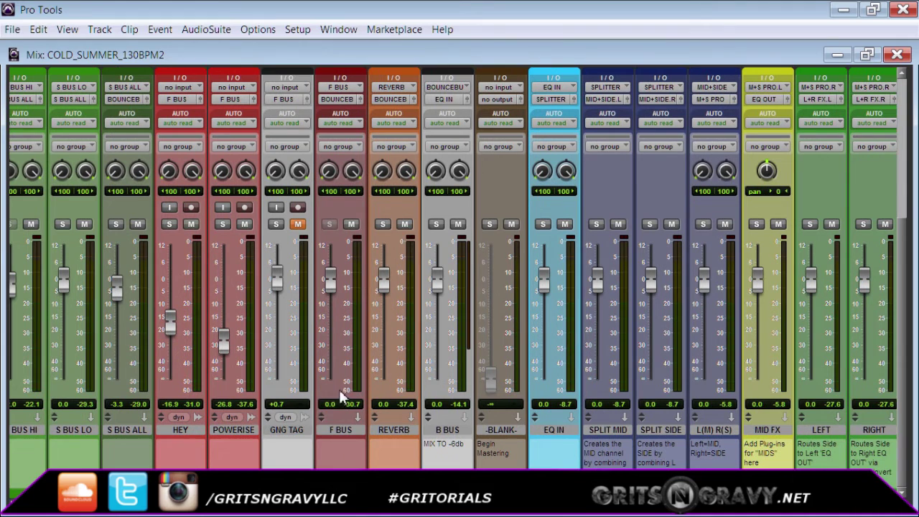
left_click(294, 431)
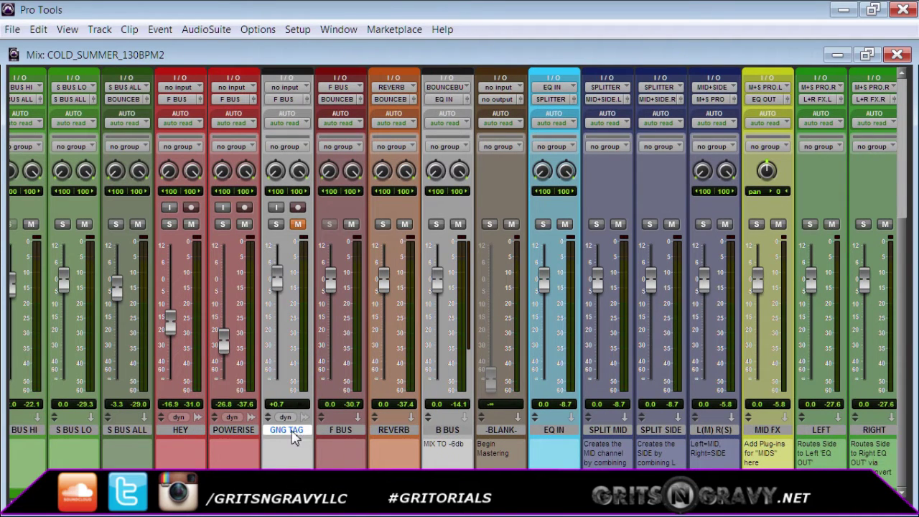
left_click_drag(356, 430, 298, 432)
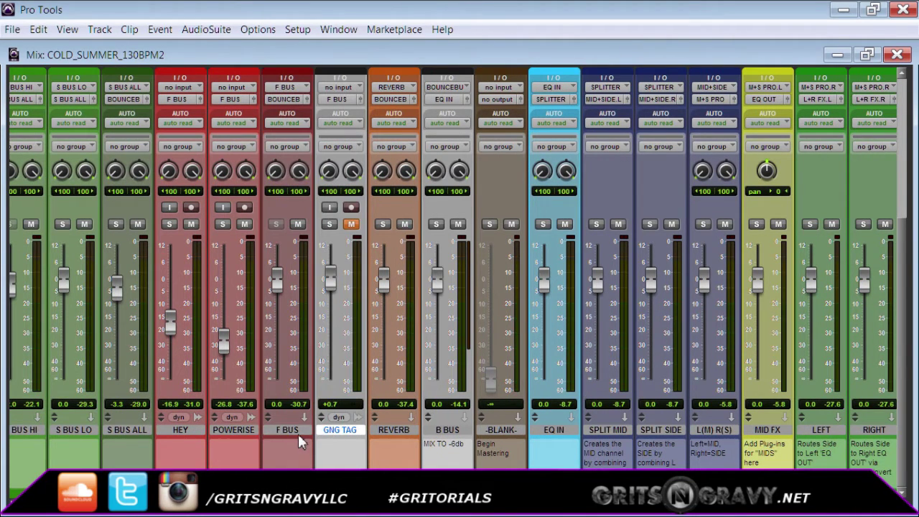
- Inspect the EQ3 1-Band insert on the F BUS channel and close it
scroll(272, 185, "up", 6)
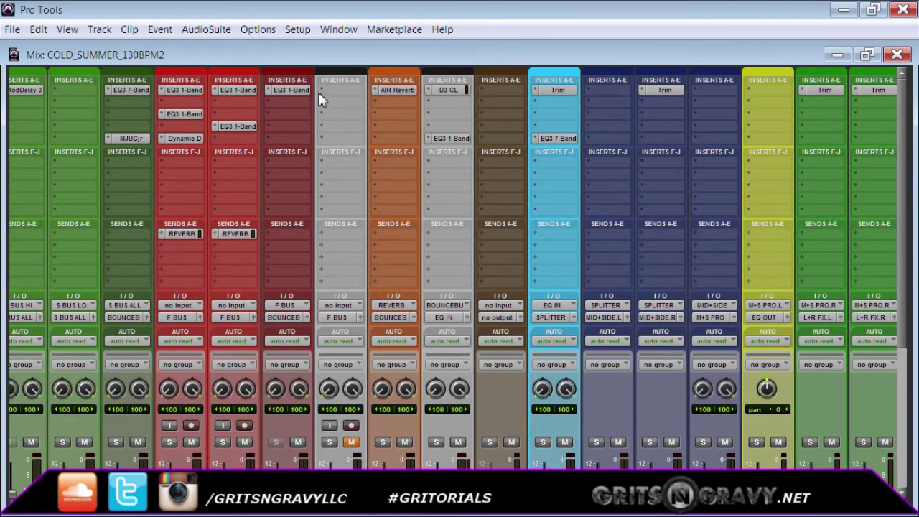
left_click(295, 90)
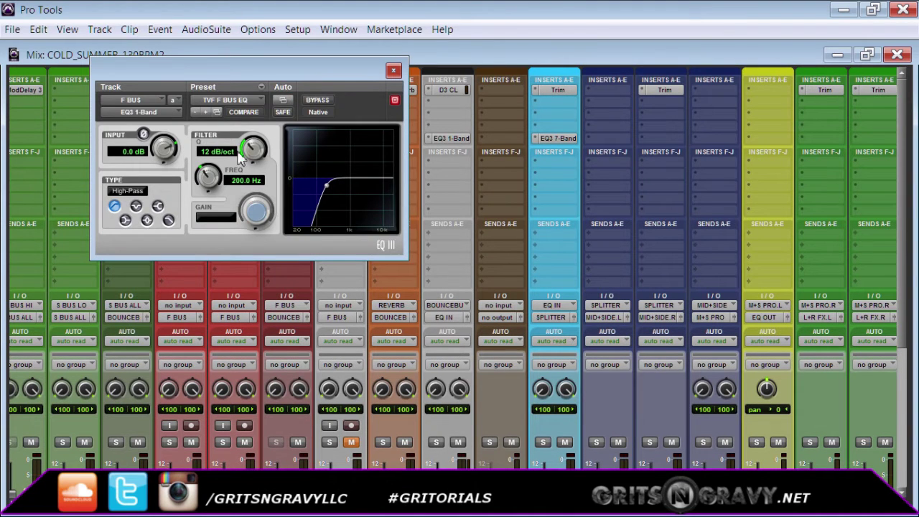
left_click(394, 72)
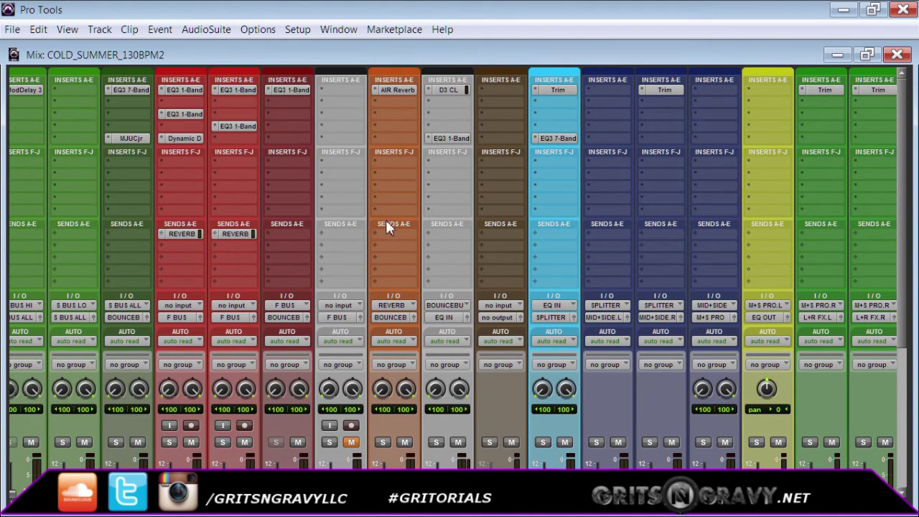
- Review the REVERB channel and the REVERB sends on the percussion and synth channels
scroll(386, 226, "down", 5)
scroll(388, 215, "up", 5)
left_click_drag(497, 515, 178, 515)
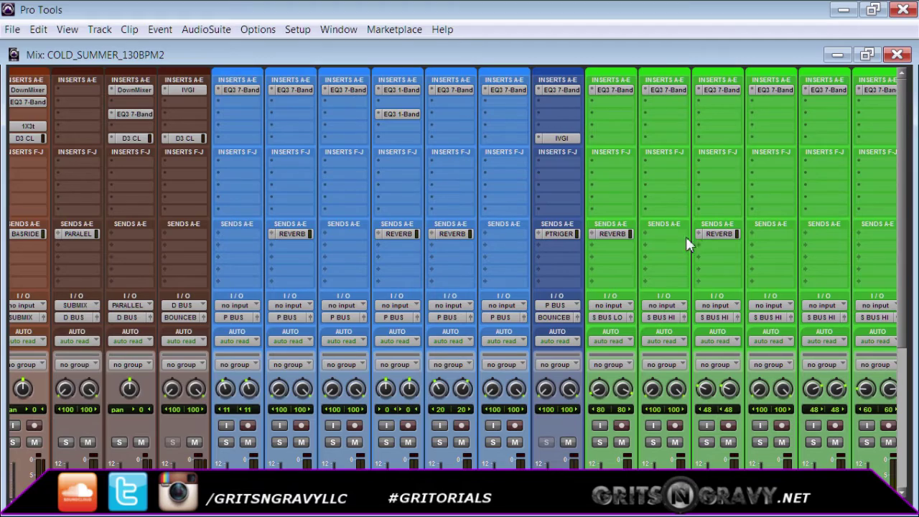
left_click_drag(404, 515, 708, 515)
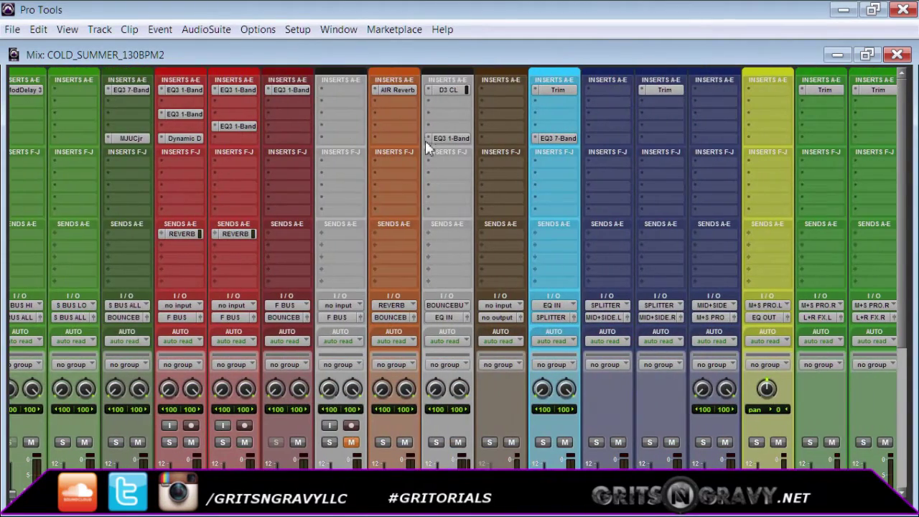
- Inspect the D3 CL compressor on the B BUS and trace its BASS RIDER sidechain to the BASRIDE send on the drum channel
left_click(441, 90)
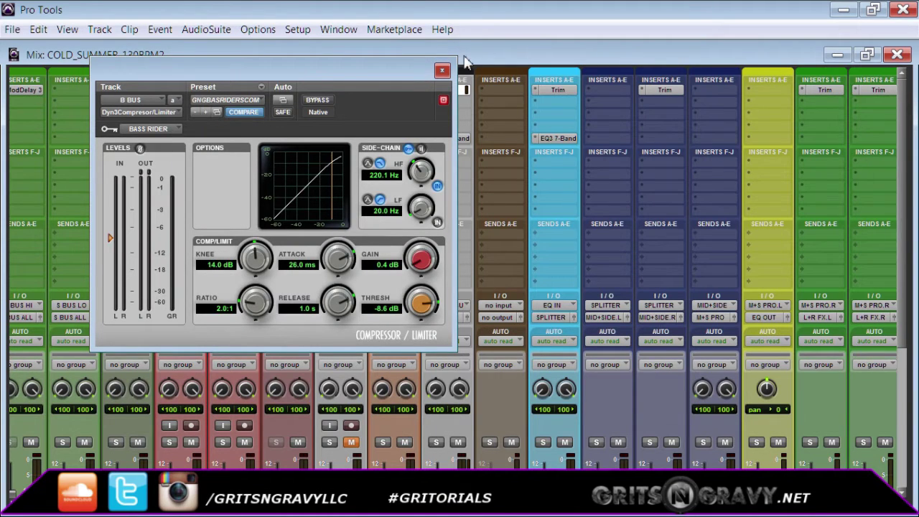
left_click(442, 71)
left_click_drag(582, 514, 141, 514)
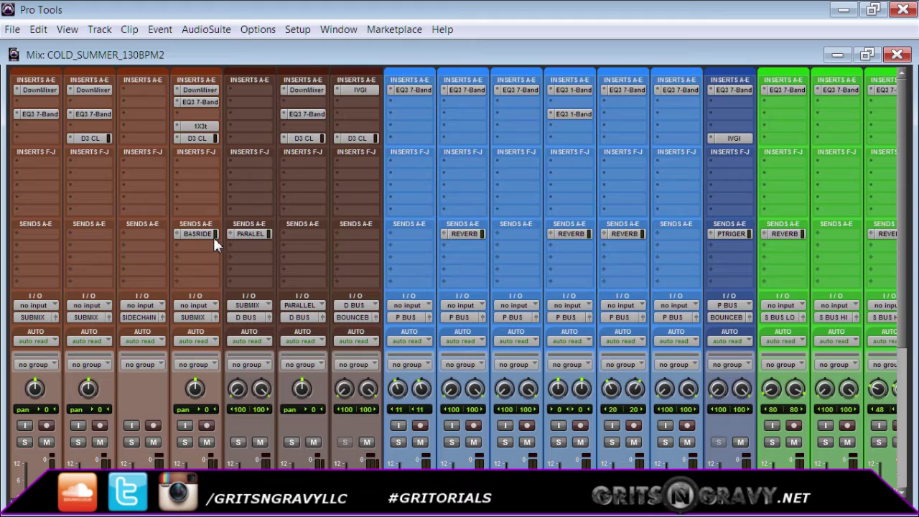
scroll(163, 262, "down", 3)
scroll(175, 308, "up", 3)
left_click(200, 235)
left_click(721, 46)
left_click_drag(343, 515, 582, 514)
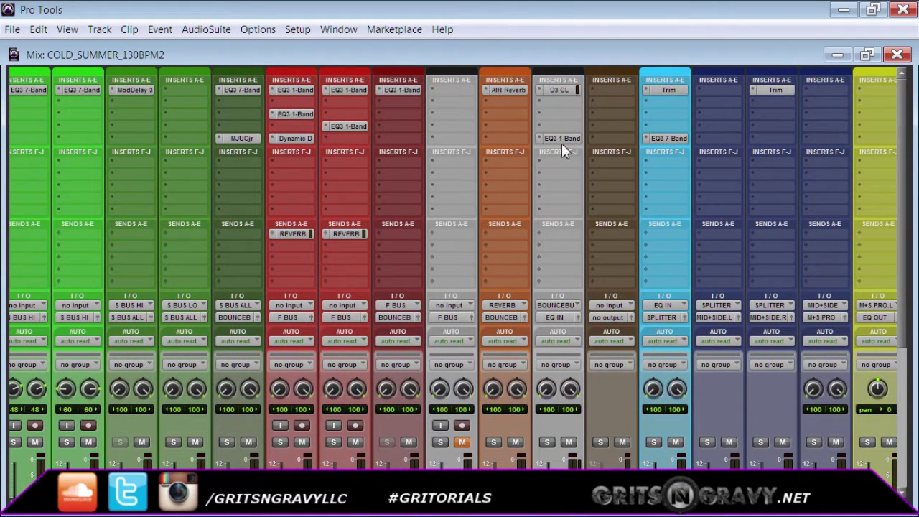
left_click(567, 91)
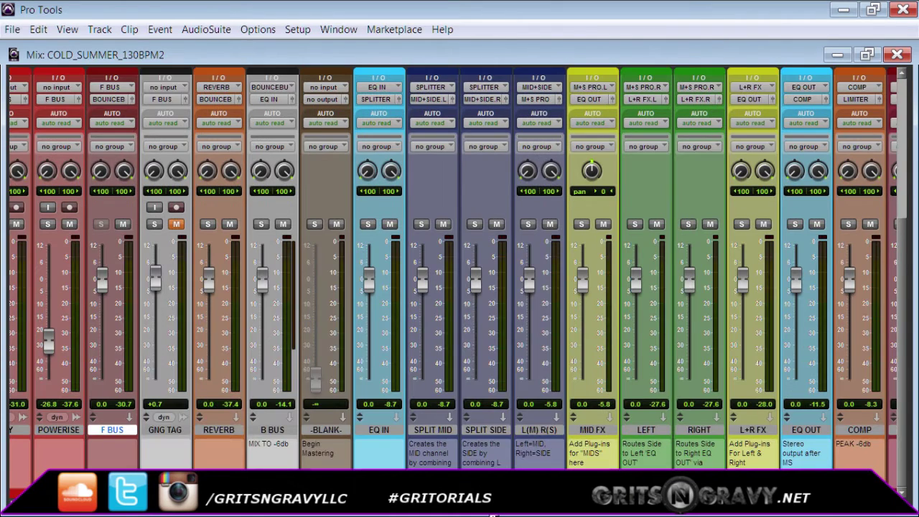
- Review the comments on the B BUS, -BLANK- and EQ IN channels where the mastering chain begins
left_click_drag(491, 505, 530, 506)
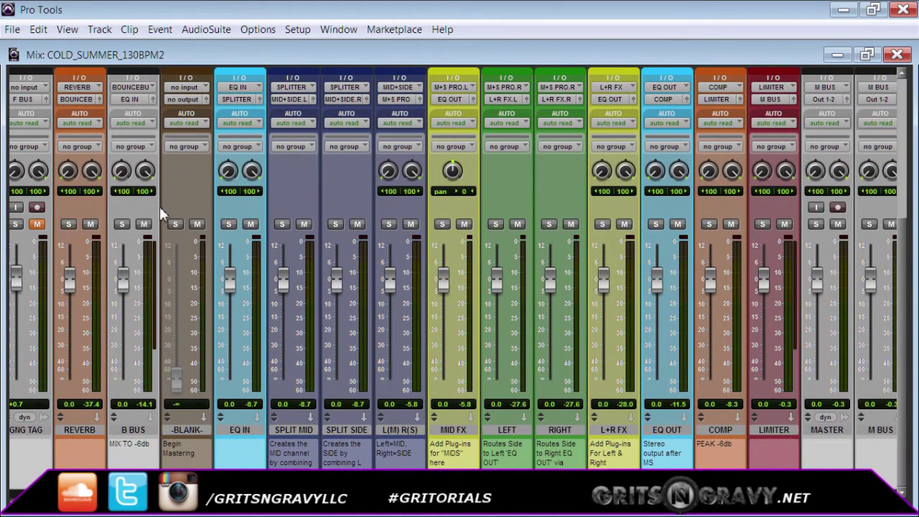
left_click(178, 454)
left_click_drag(195, 458, 165, 445)
left_click(195, 456)
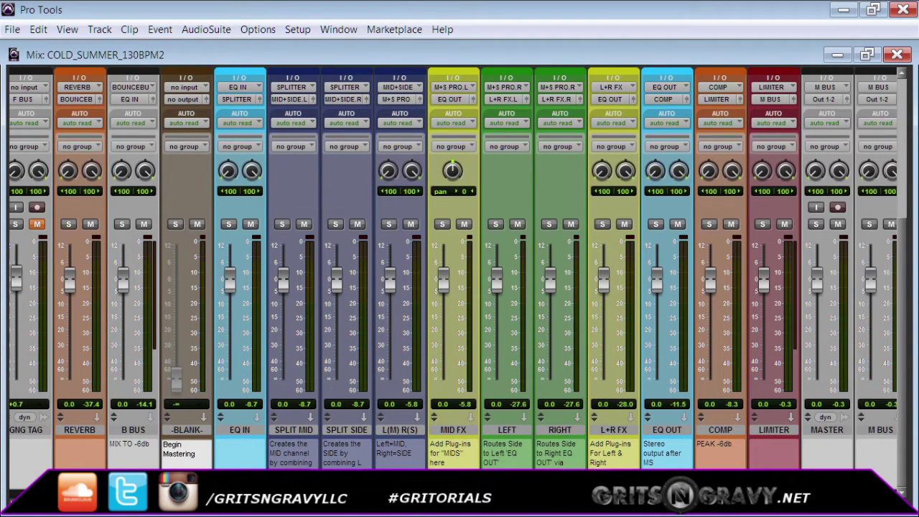
left_click(236, 456)
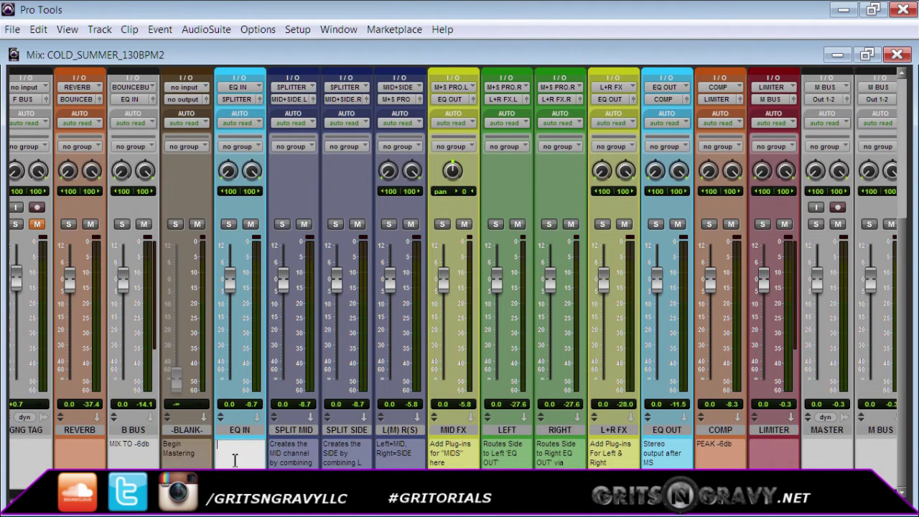
- Inspect the Trim and EQ3 7-Band inserts on the EQ IN channel, closing each plug-in
left_click_drag(903, 388, 904, 253)
scroll(458, 286, "up", 1)
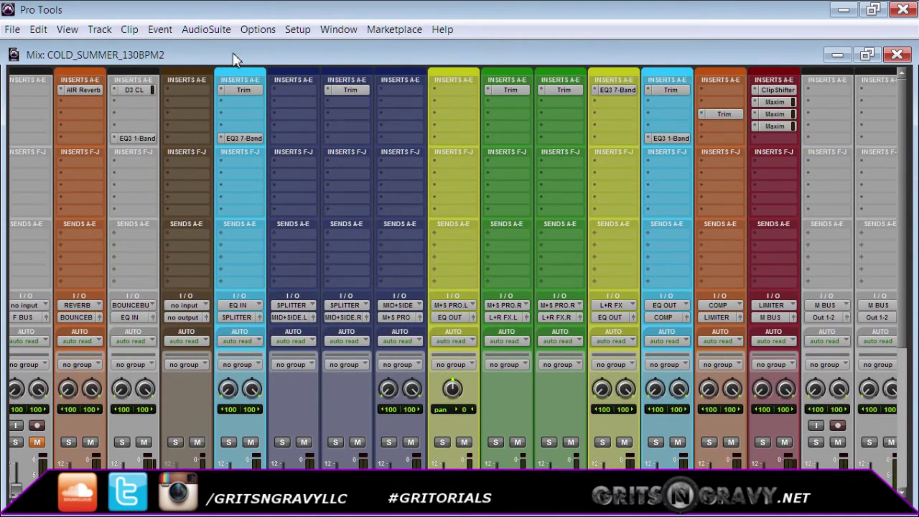
left_click(237, 89)
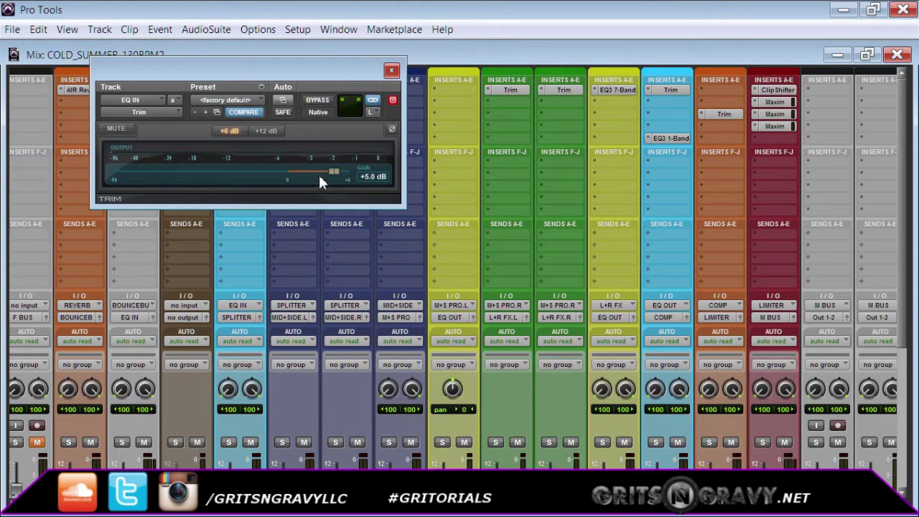
left_click(391, 70)
scroll(222, 338, "down", 5)
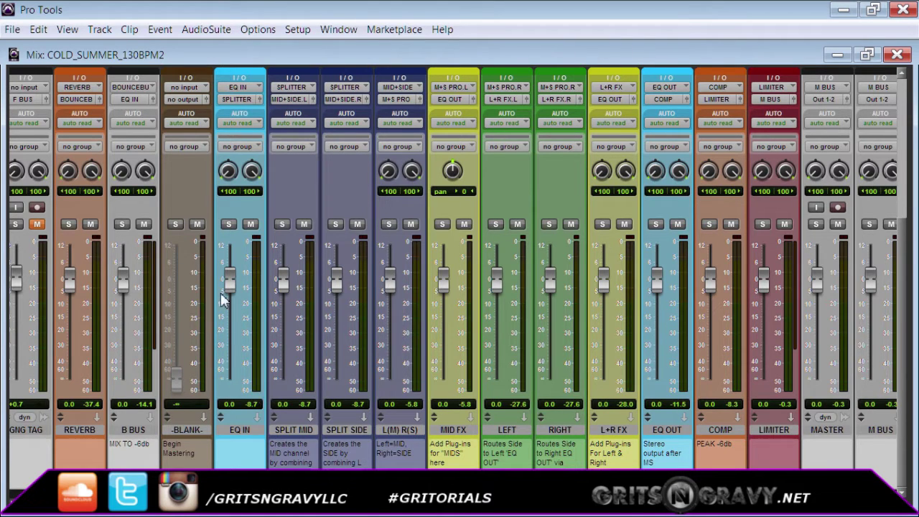
scroll(248, 216, "up", 5)
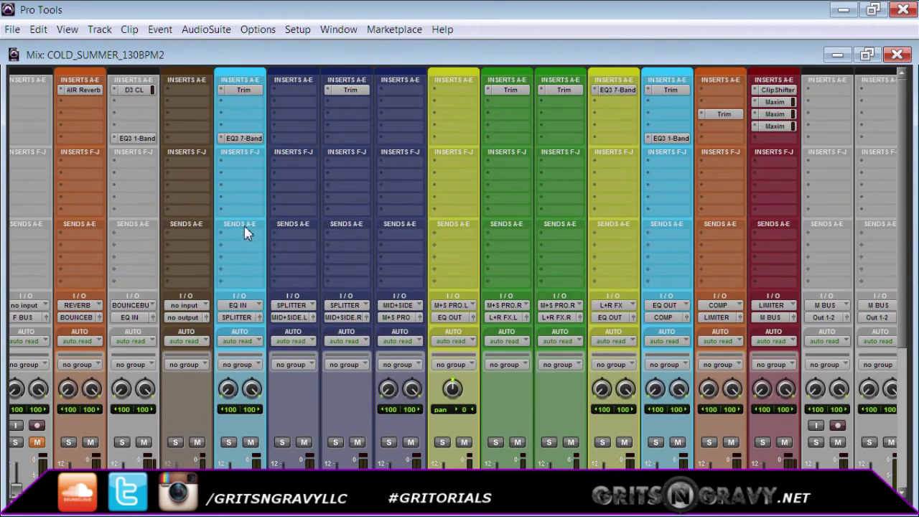
left_click(241, 139)
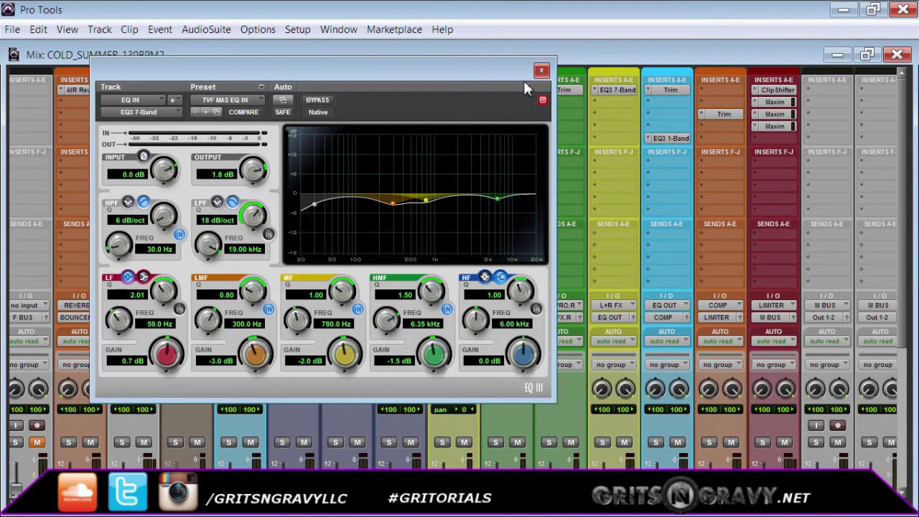
left_click(540, 71)
- Examine the names, comments and routing of the mid/side channels from SPLIT MID through MID FX and L+R FX to EQ OUT
scroll(365, 94, "down", 5)
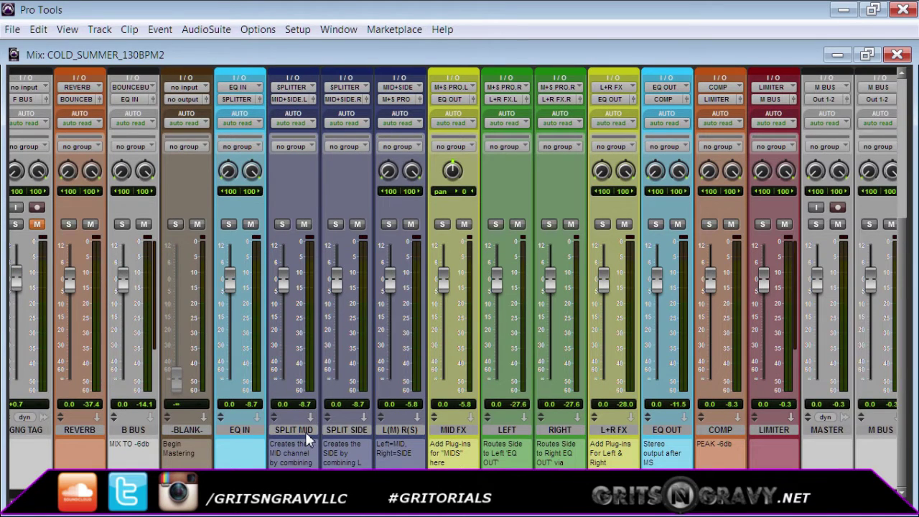
scroll(345, 370, "up", 5)
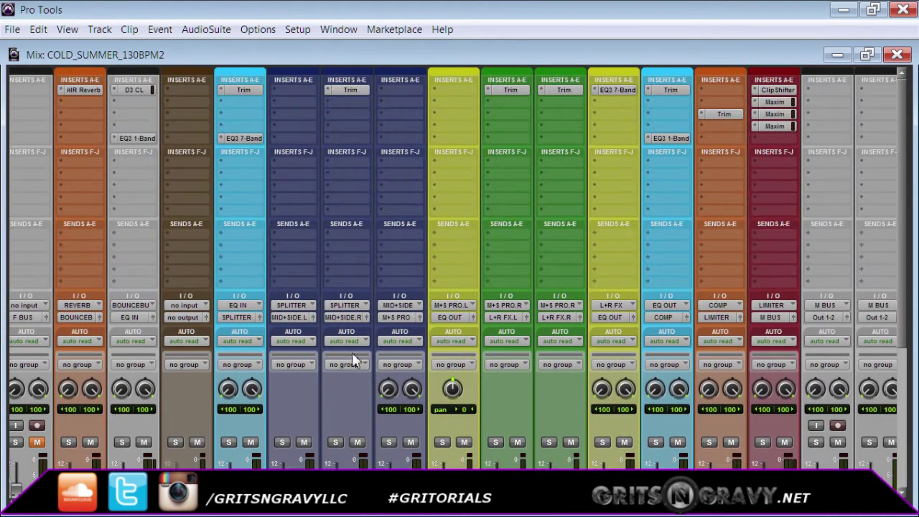
scroll(330, 245, "down", 5)
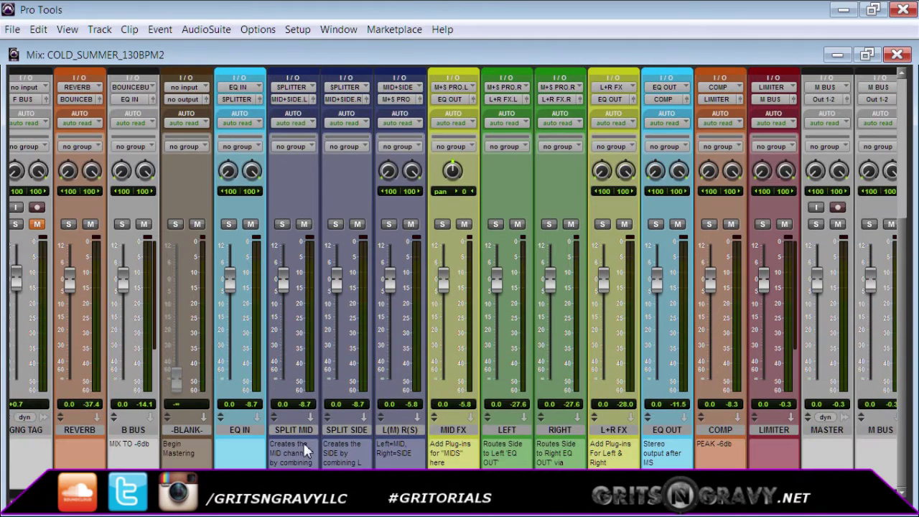
left_click(304, 433)
scroll(637, 436, "up", 5)
scroll(637, 436, "down", 5)
left_click(668, 431)
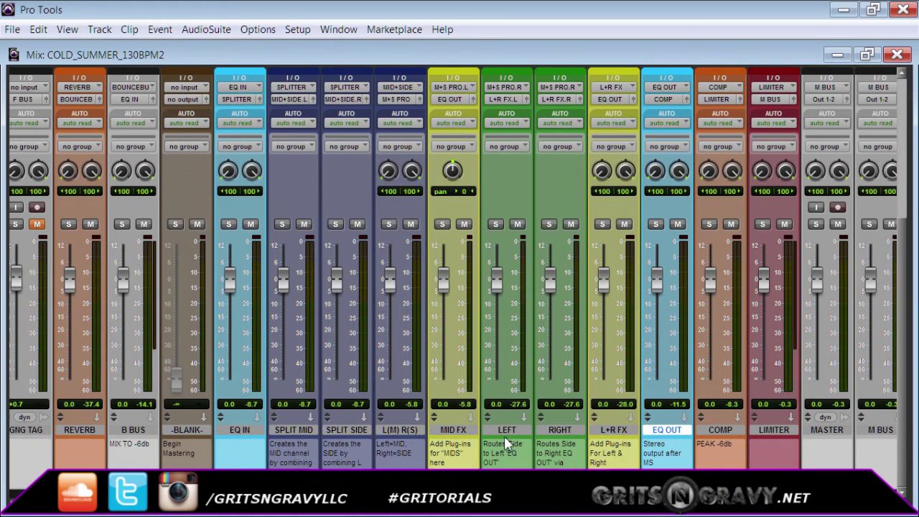
left_click(458, 431)
left_click(624, 431)
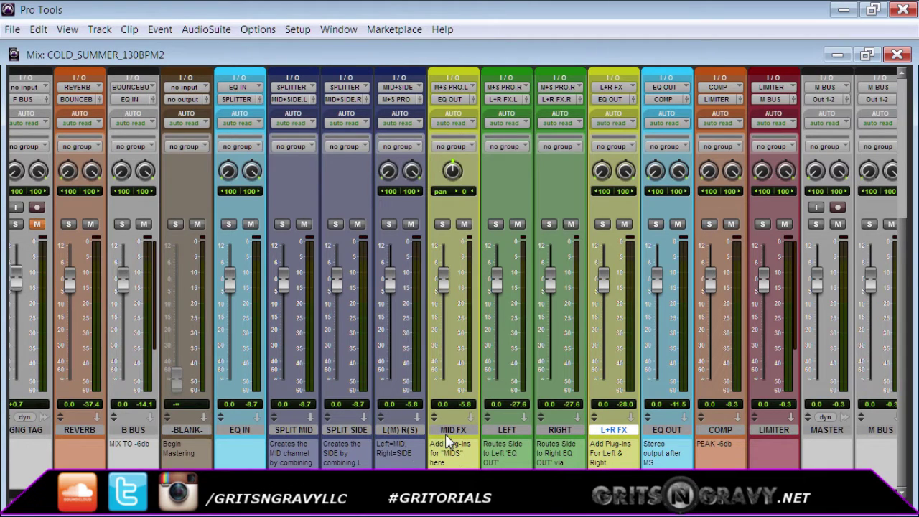
- Compare the inserts on MID FX and L+R FX, then inspect the EQ3 7-Band on L+R FX and close it
scroll(448, 438, "up", 5)
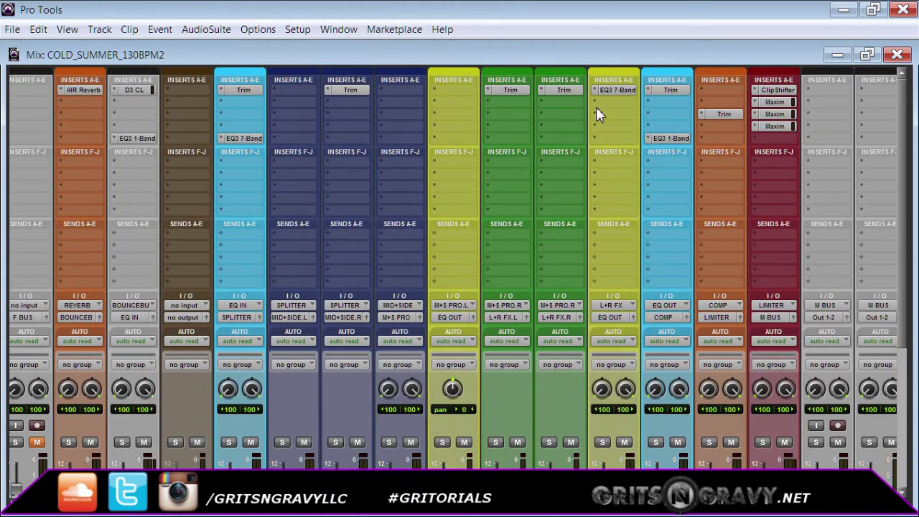
scroll(461, 229, "down", 5)
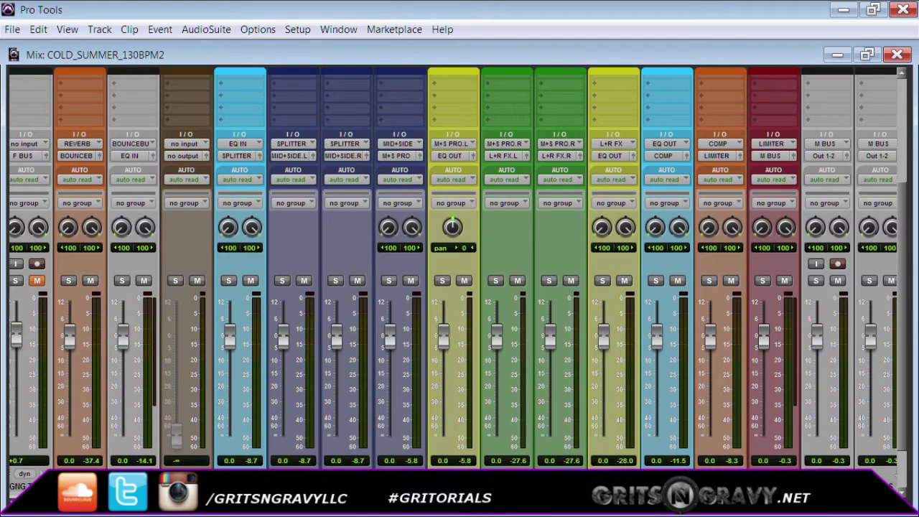
scroll(455, 396, "up", 5)
scroll(454, 216, "down", 5)
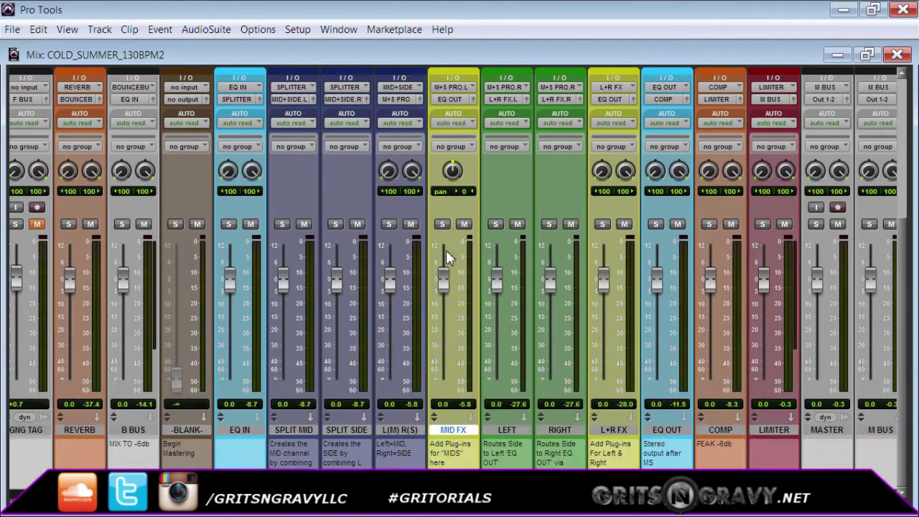
scroll(607, 438, "up", 5)
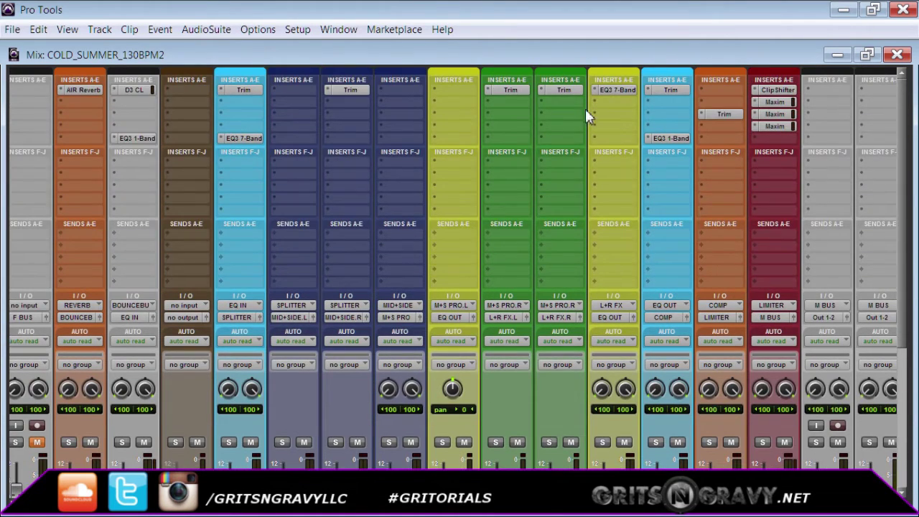
left_click(616, 91)
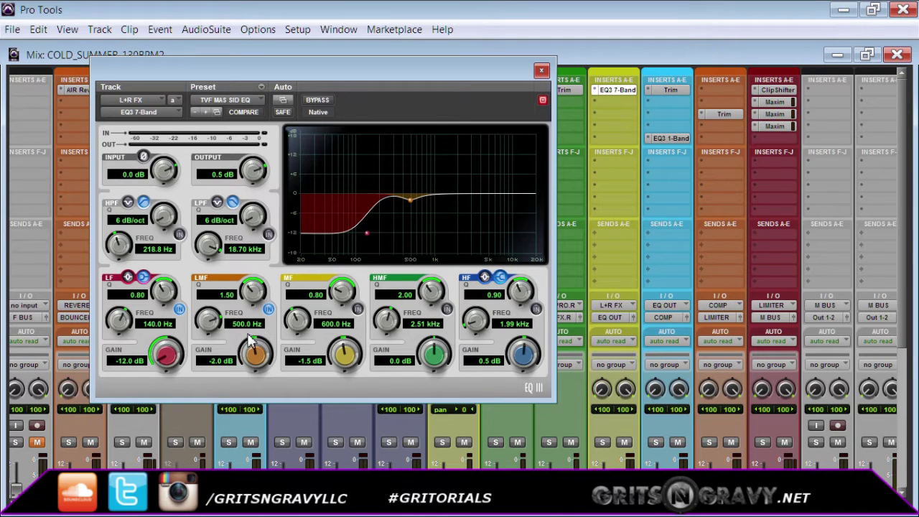
left_click(542, 71)
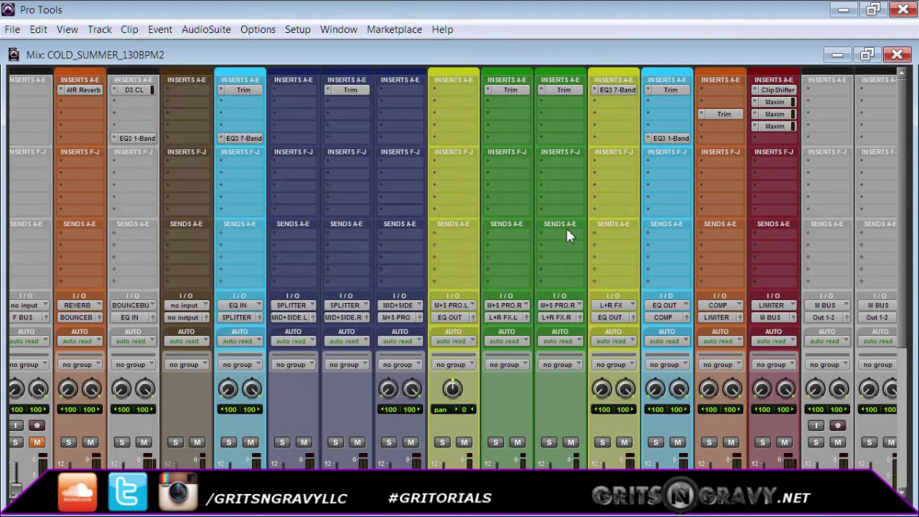
- Inspect the Trim and EQ3 1-Band inserts on the EQ OUT channel
left_click(665, 92)
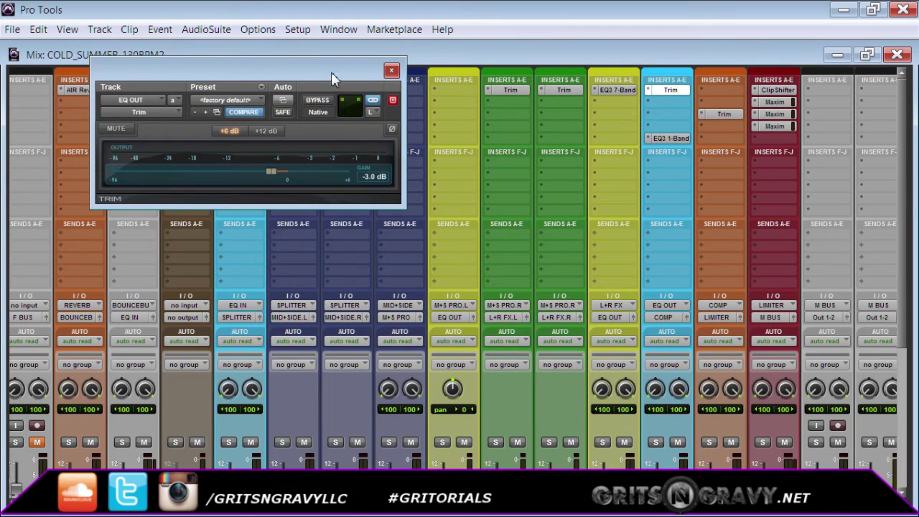
left_click(392, 71)
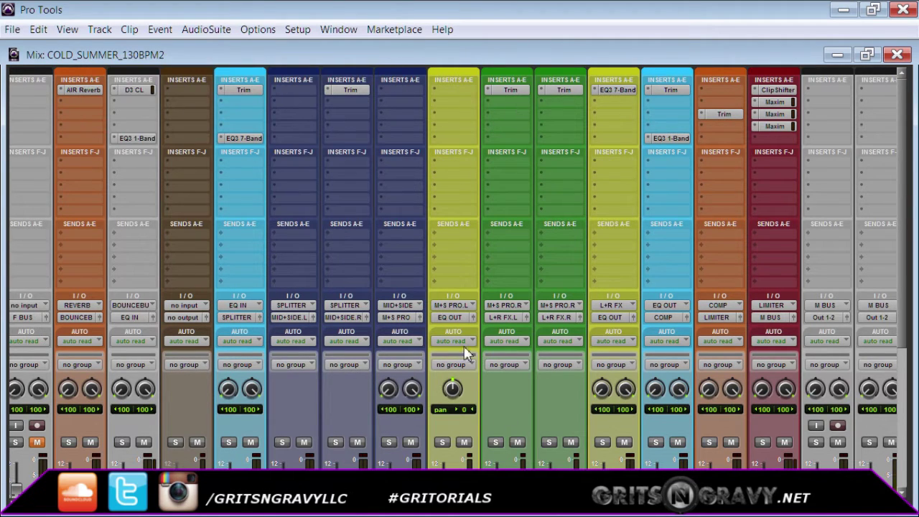
left_click(670, 91)
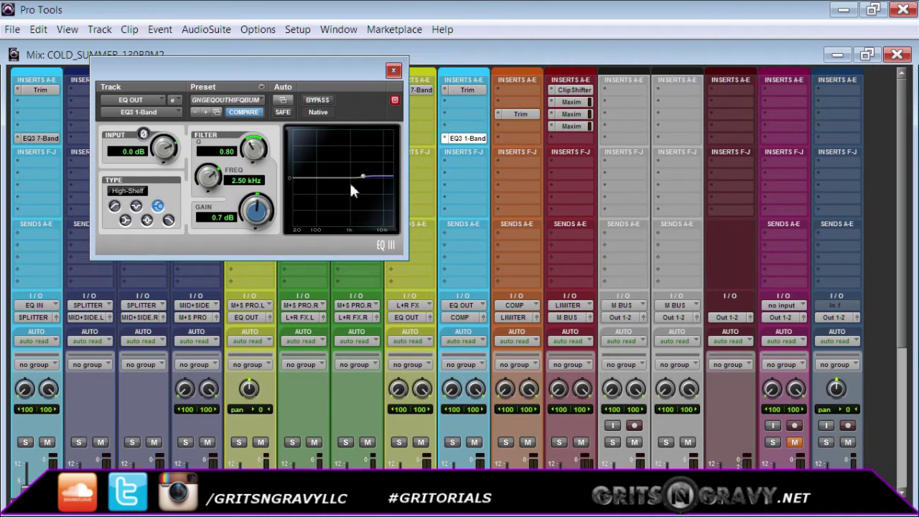
- Inspect the Trim insert and level on the COMP channel, then close the plug-in
left_click(523, 116)
scroll(326, 130, "down", 5)
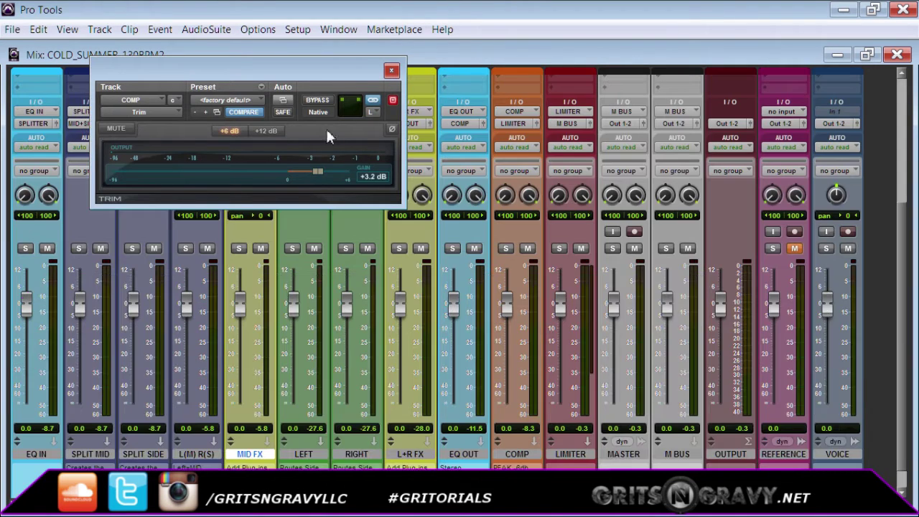
left_click(392, 73)
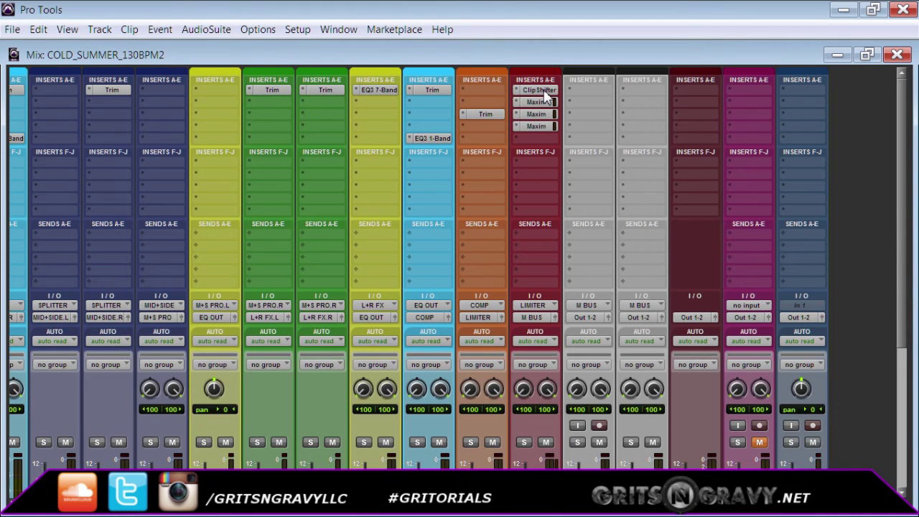
- Inspect the ClipShifter and the three successive Maxim inserts on the LIMITER channel
left_click(540, 90)
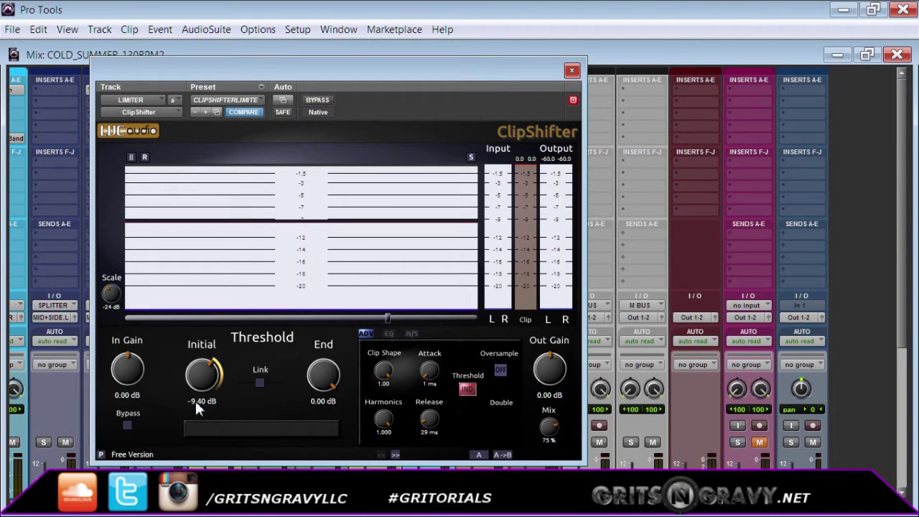
left_click(572, 70)
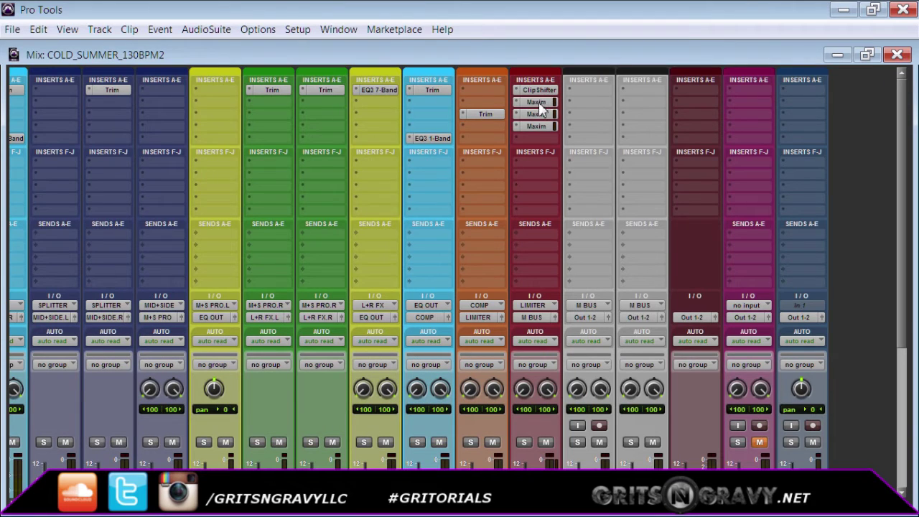
left_click(538, 102)
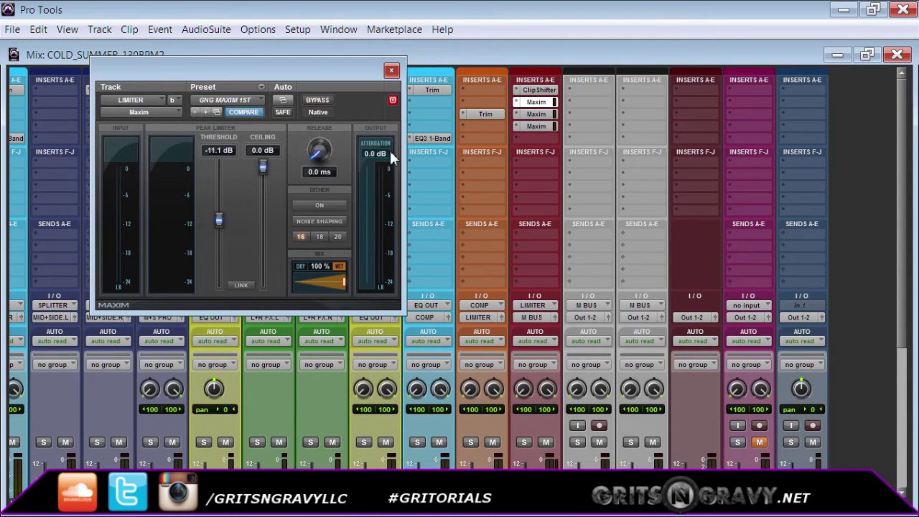
left_click(392, 72)
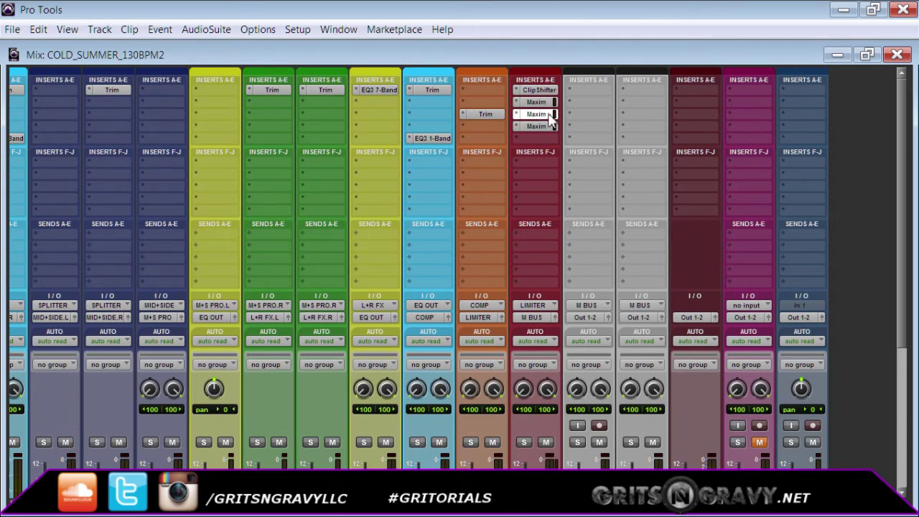
left_click(542, 115)
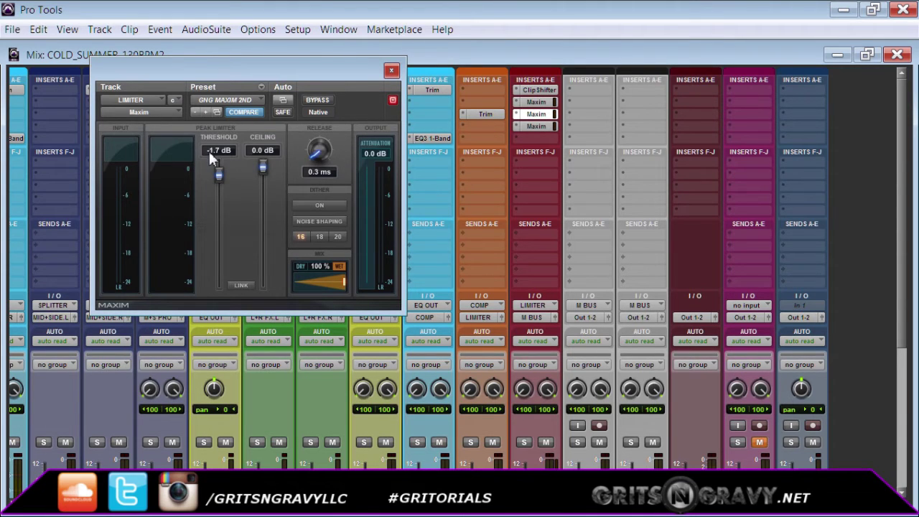
left_click(391, 71)
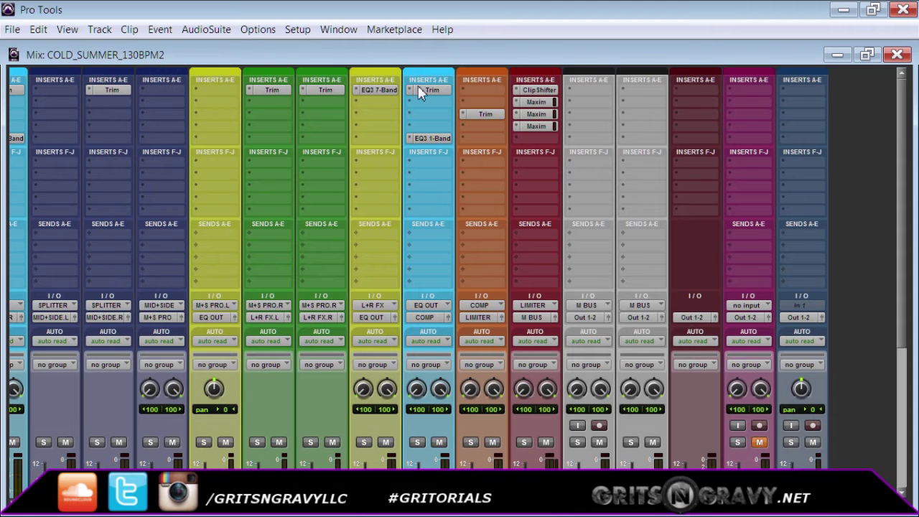
left_click(535, 127)
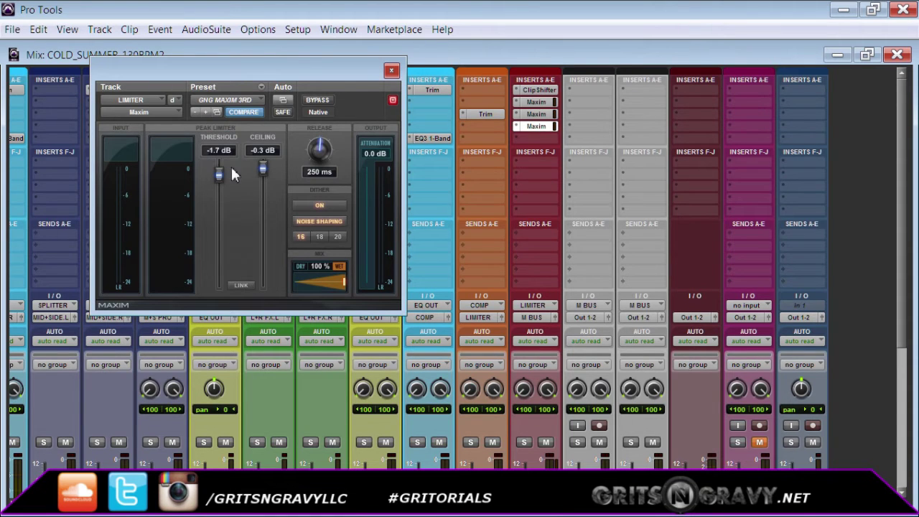
- Close the last Maxim on the LIMITER channel, recheck the threshold of the second Maxim, and close that plug-in
left_click(391, 71)
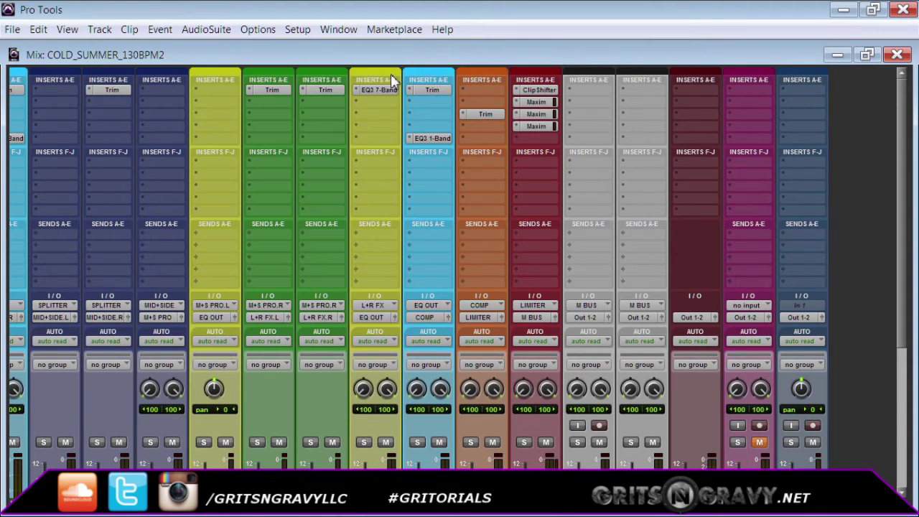
left_click(546, 114)
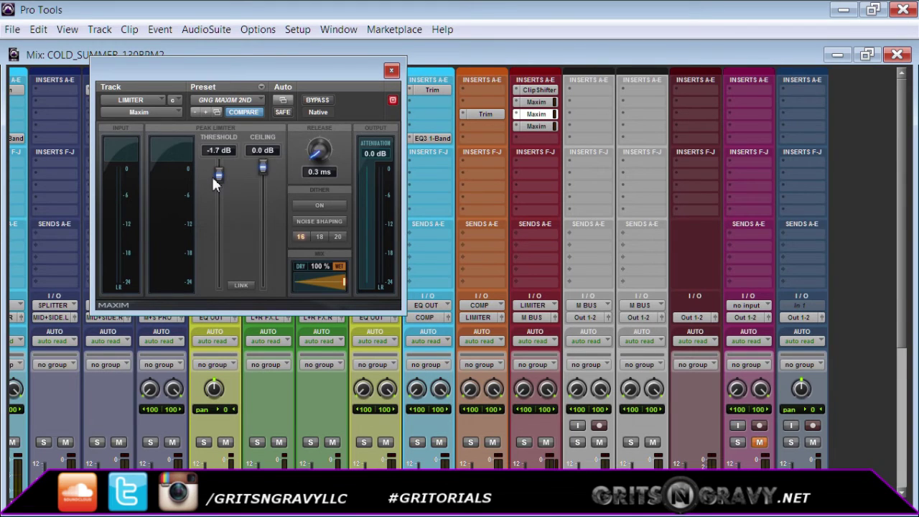
mouse_move(221, 175)
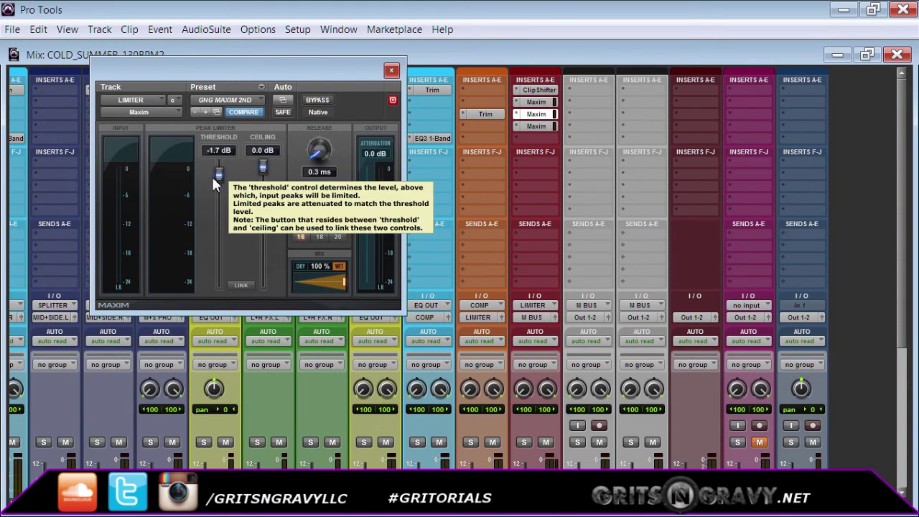
left_click(391, 71)
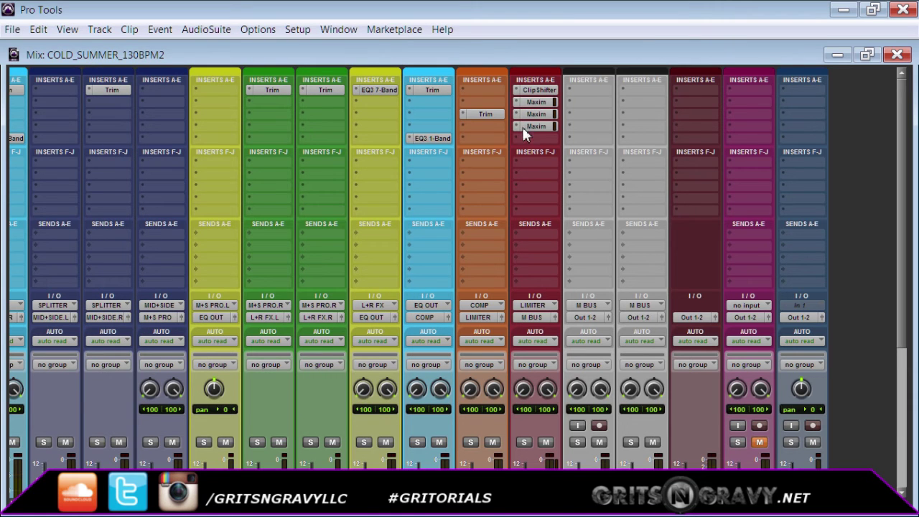
- Switch to the Edit window and review the full track list from KICK DR down to the REFERENCE track and back
scroll(563, 194, "down", 3)
scroll(598, 443, "up", 2)
key("ctrl+equal")
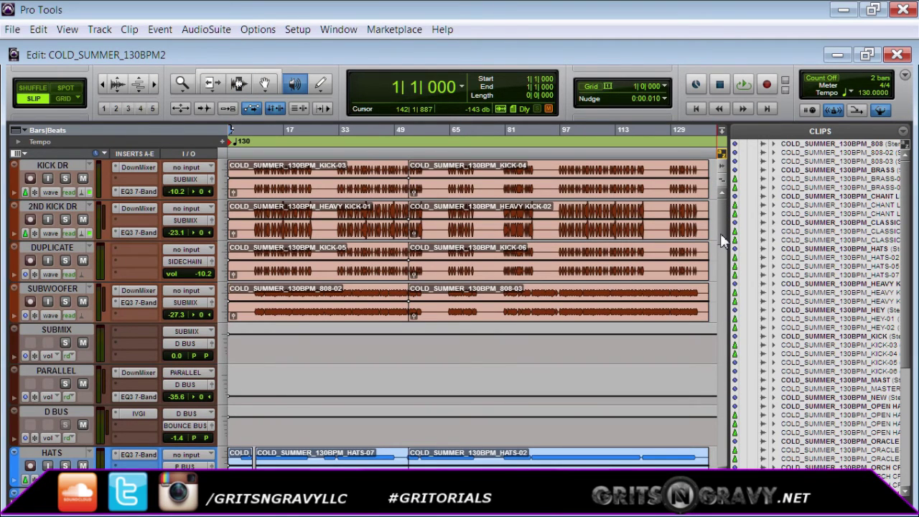
scroll(722, 241, "down", 10)
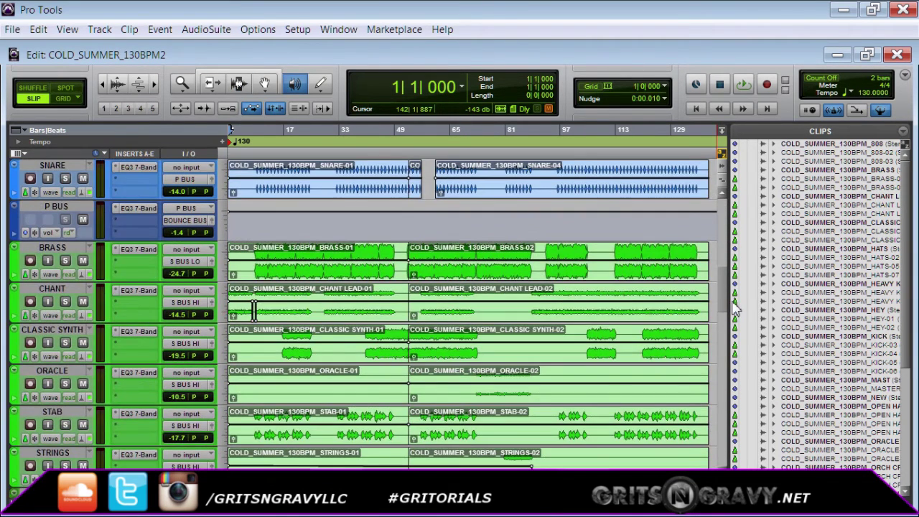
scroll(734, 309, "down", 15)
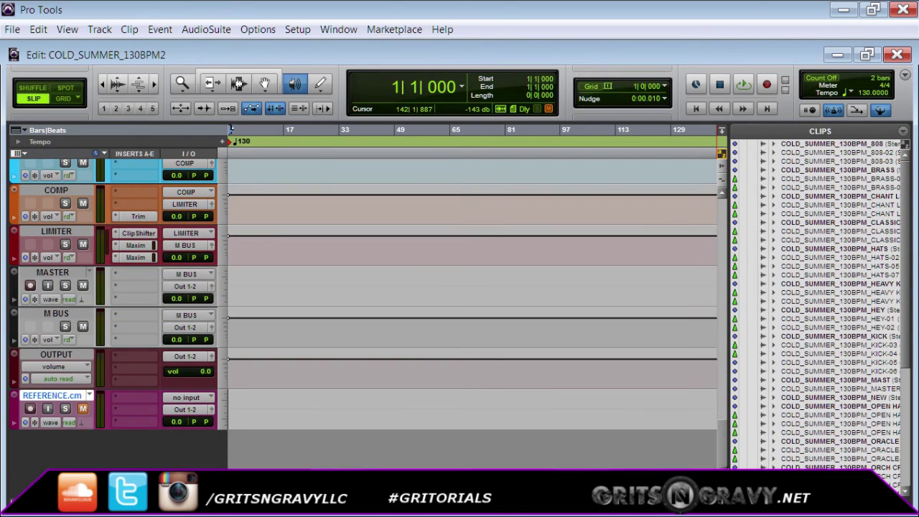
scroll(731, 388, "up", 10)
scroll(731, 388, "up", 10)
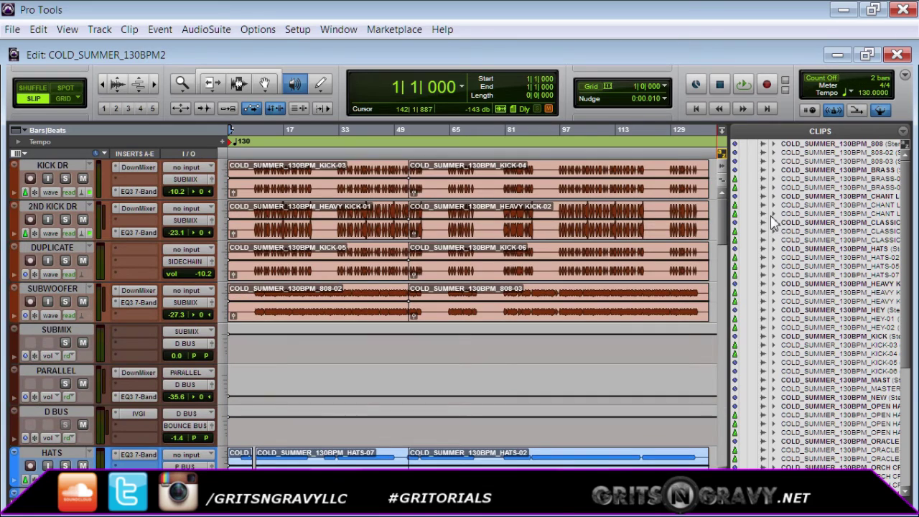